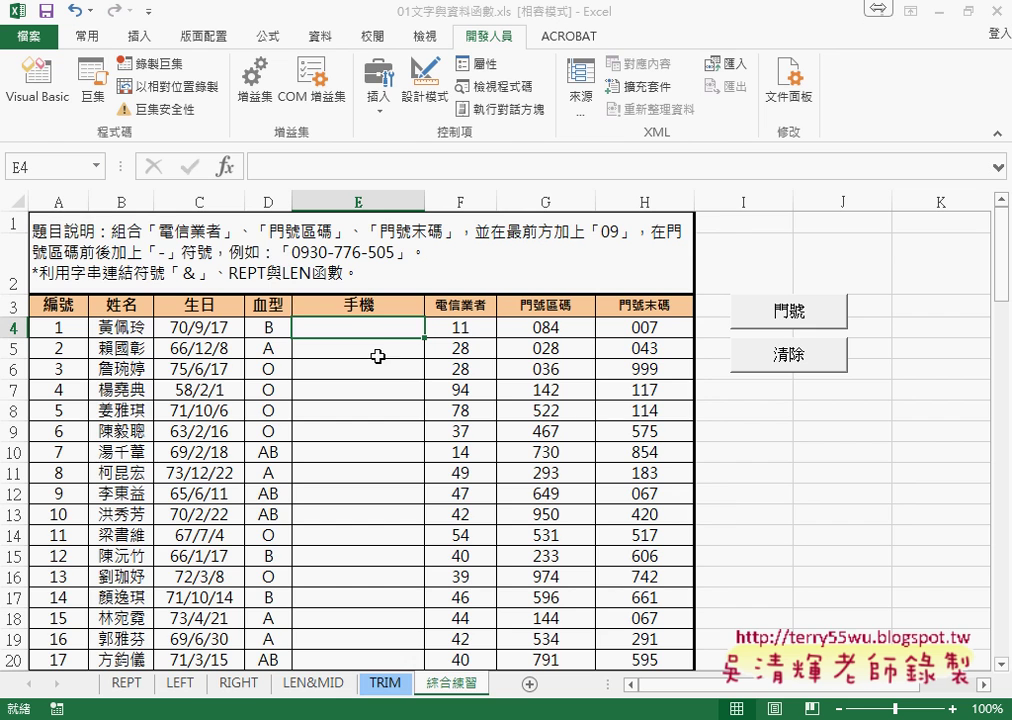
In the VBA editor, cut the Format tail and the Next line from the 門號 formula.
left_click(38, 78)
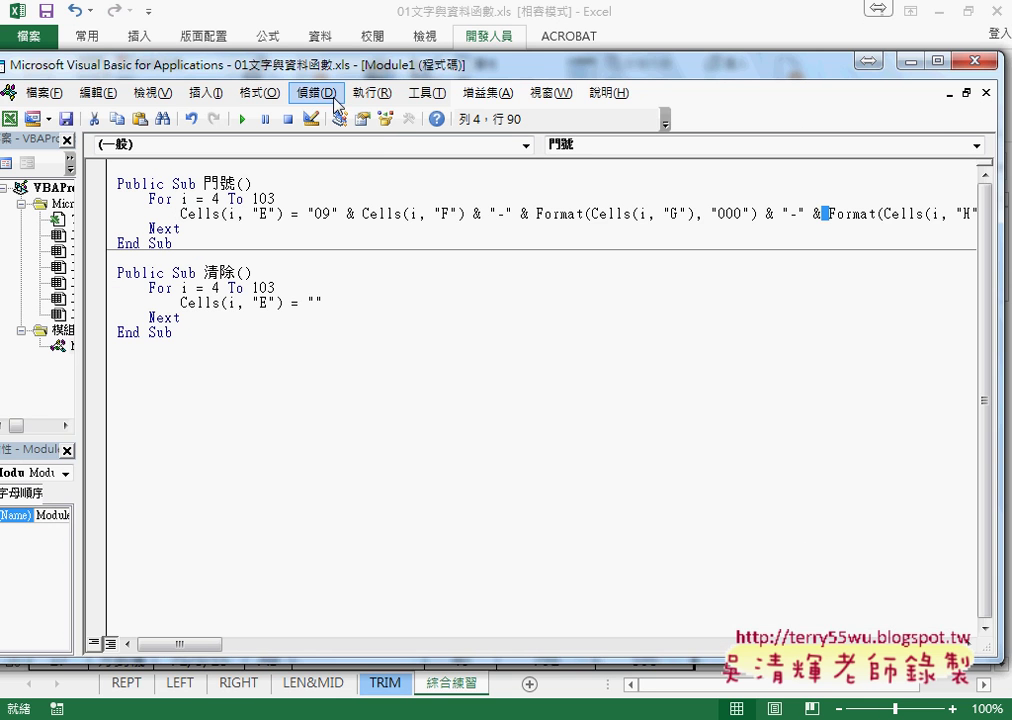
mouse_move(341, 66)
left_mouse_down()
mouse_move(771, 75)
mouse_move(265, 94)
left_mouse_up()
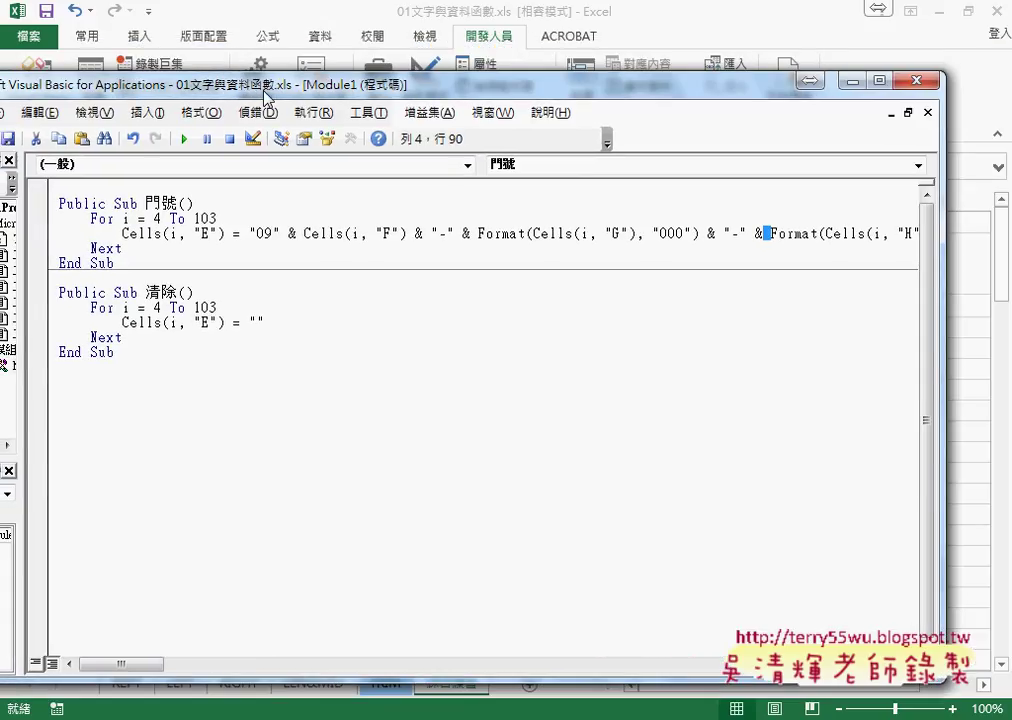
left_click_drag(416, 236, 640, 238)
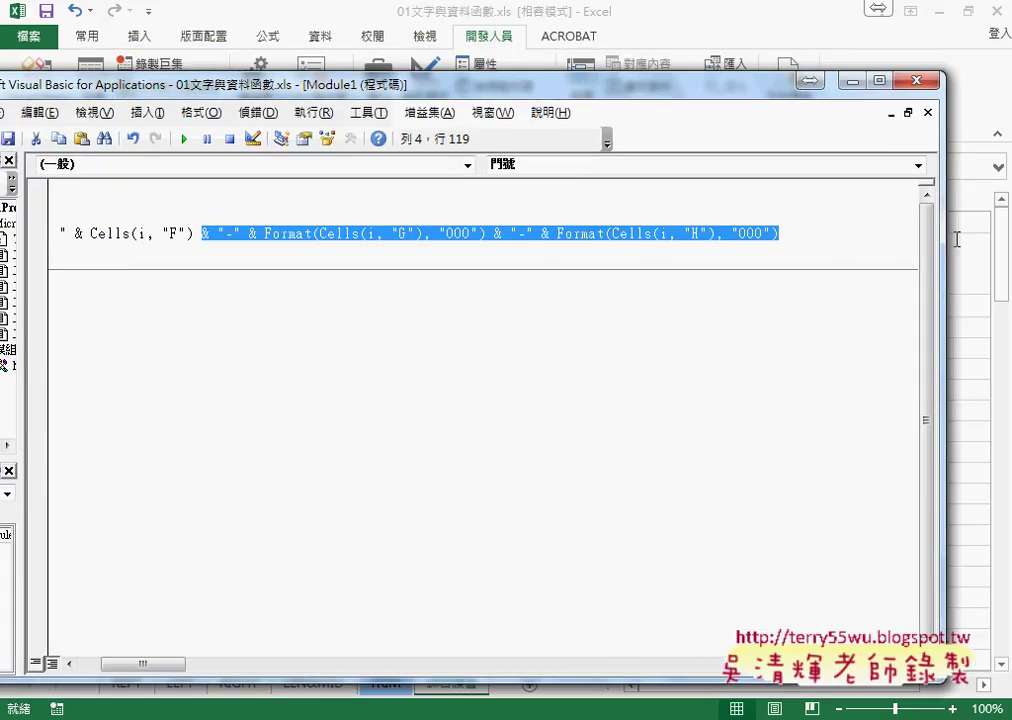
right_click(640, 238)
left_click(662, 243)
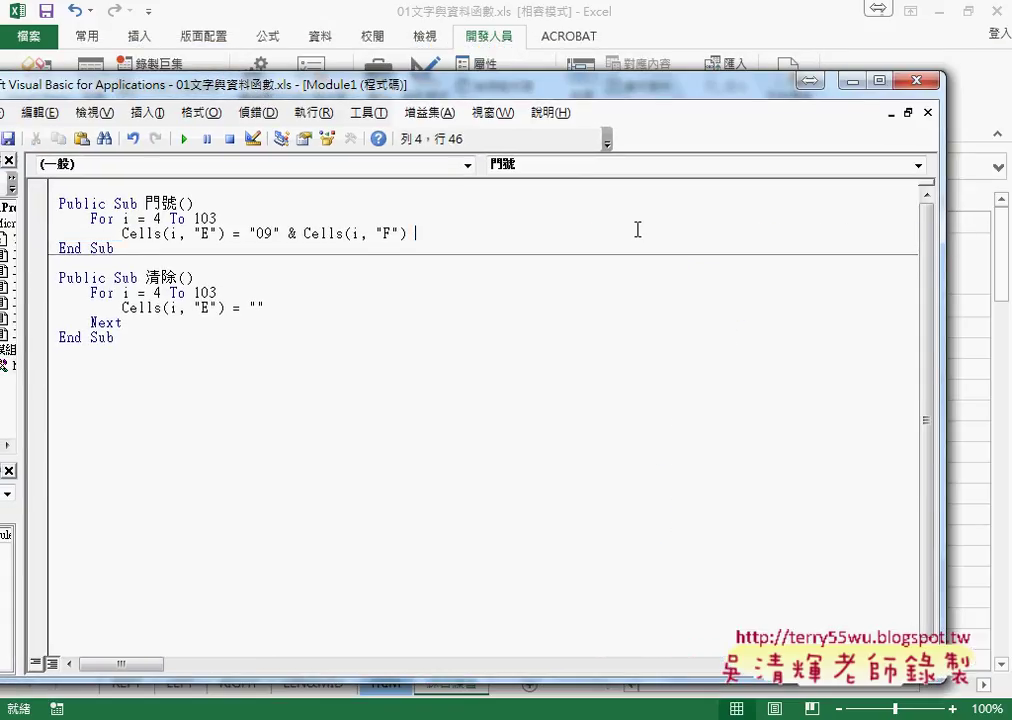
Run the shortened 門號 macro and dismiss the For-without-Next compile error.
left_click_drag(400, 90, 669, 100)
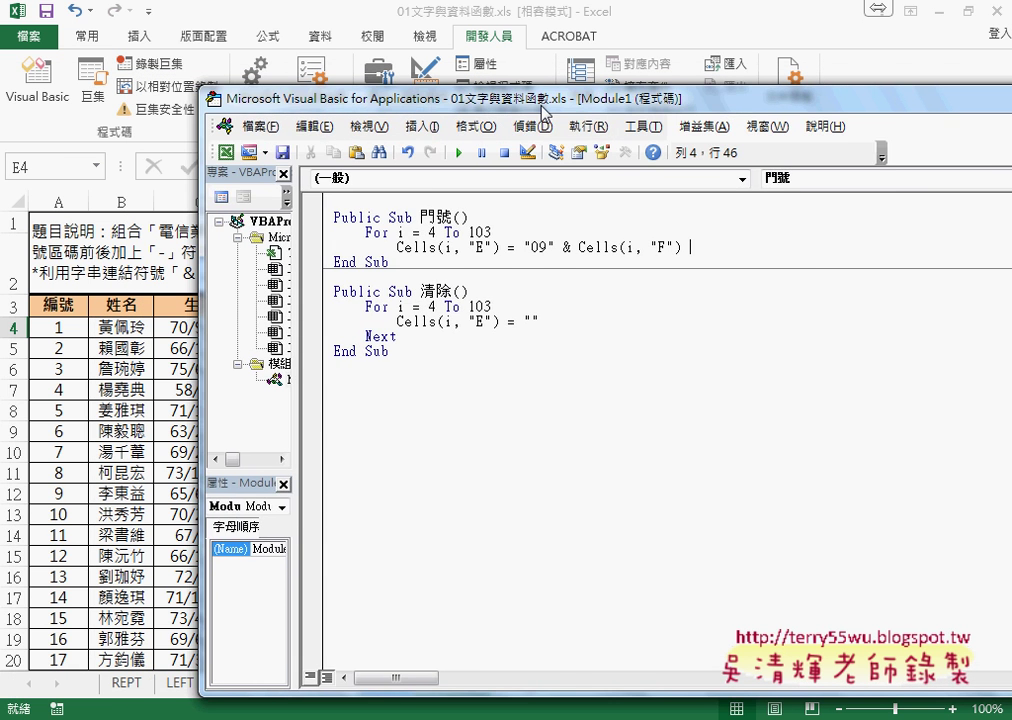
left_click_drag(485, 100, 709, 108)
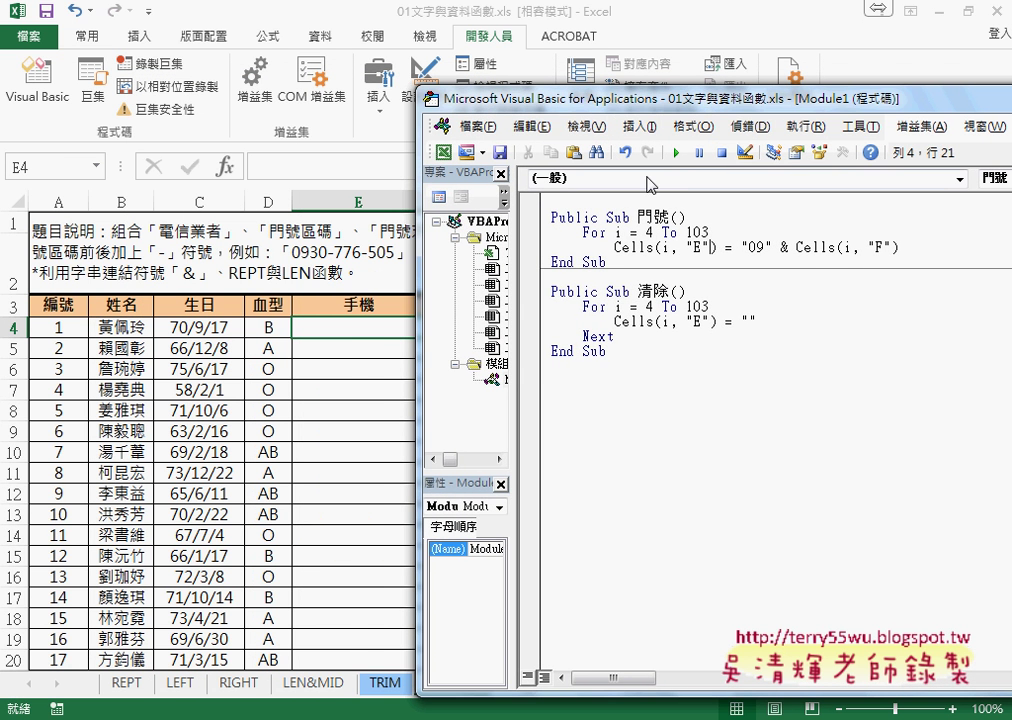
left_click(678, 155)
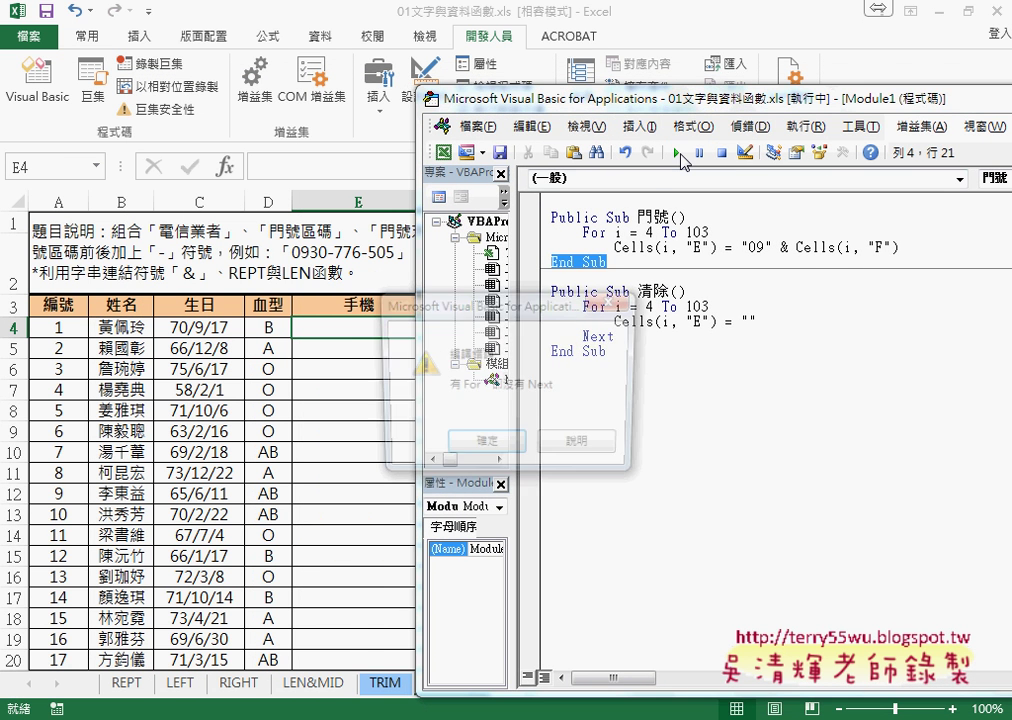
left_click(510, 449)
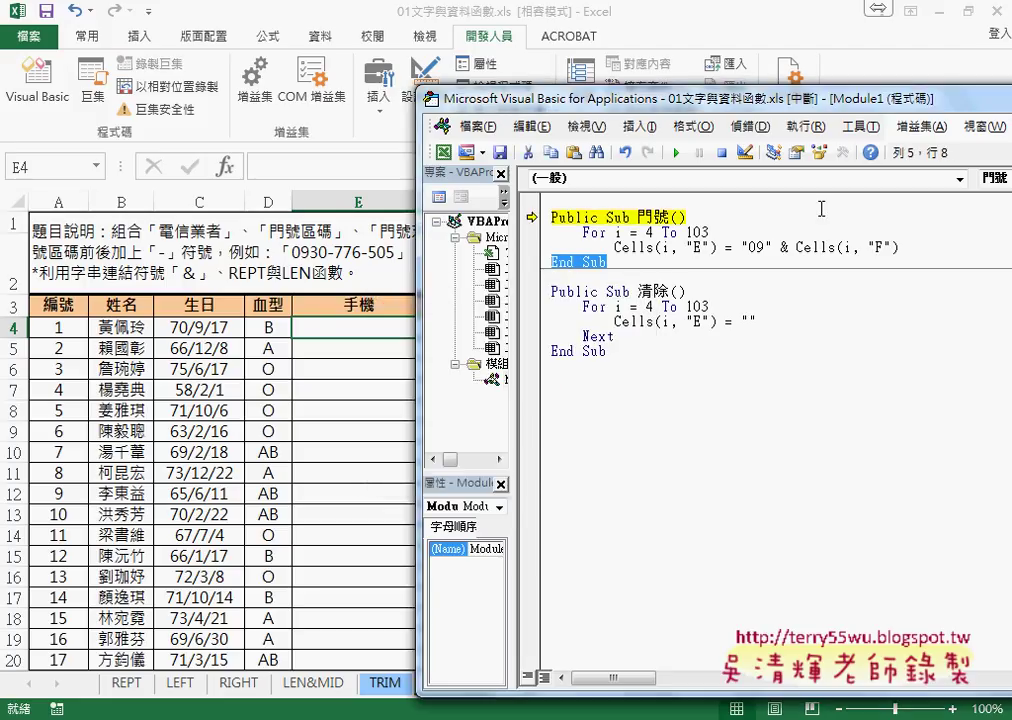
Undo the cut, then delete everything after Cells(i, "F") on the formula line, keeping Next.
key("ctrl+z")
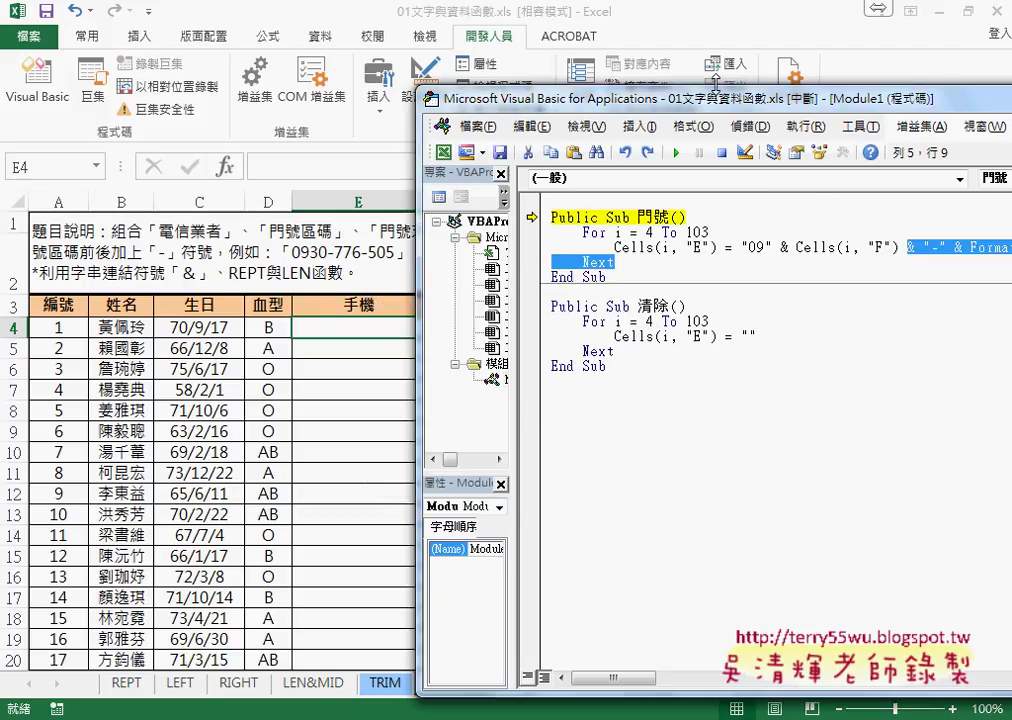
mouse_move(565, 99)
left_mouse_down()
mouse_move(331, 84)
mouse_move(298, 102)
left_mouse_up()
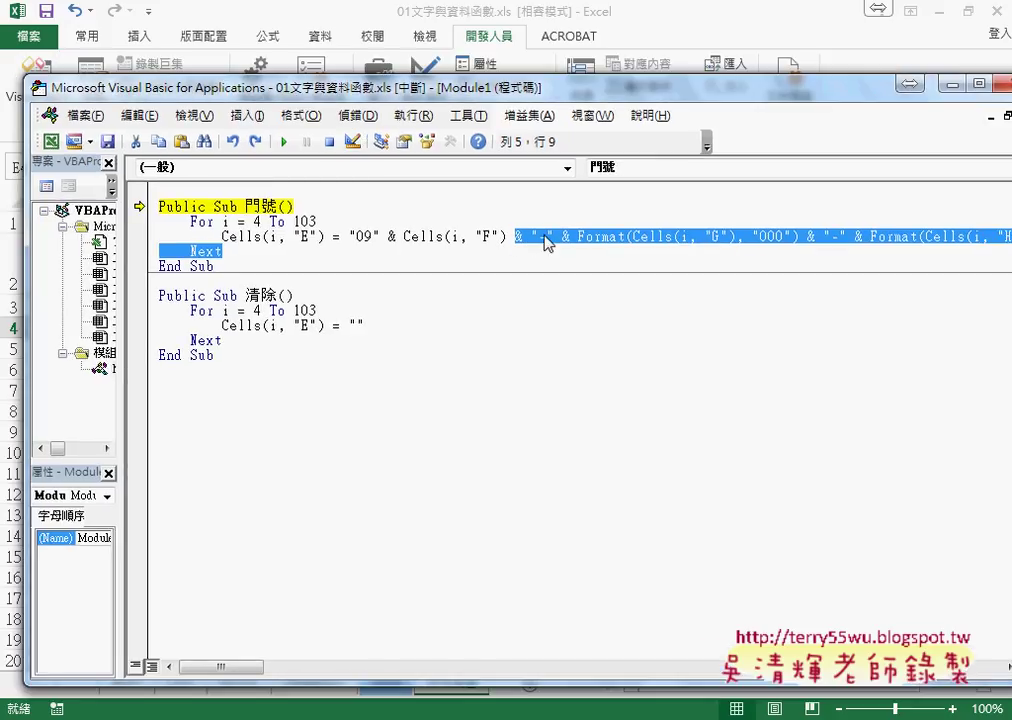
key("Left")
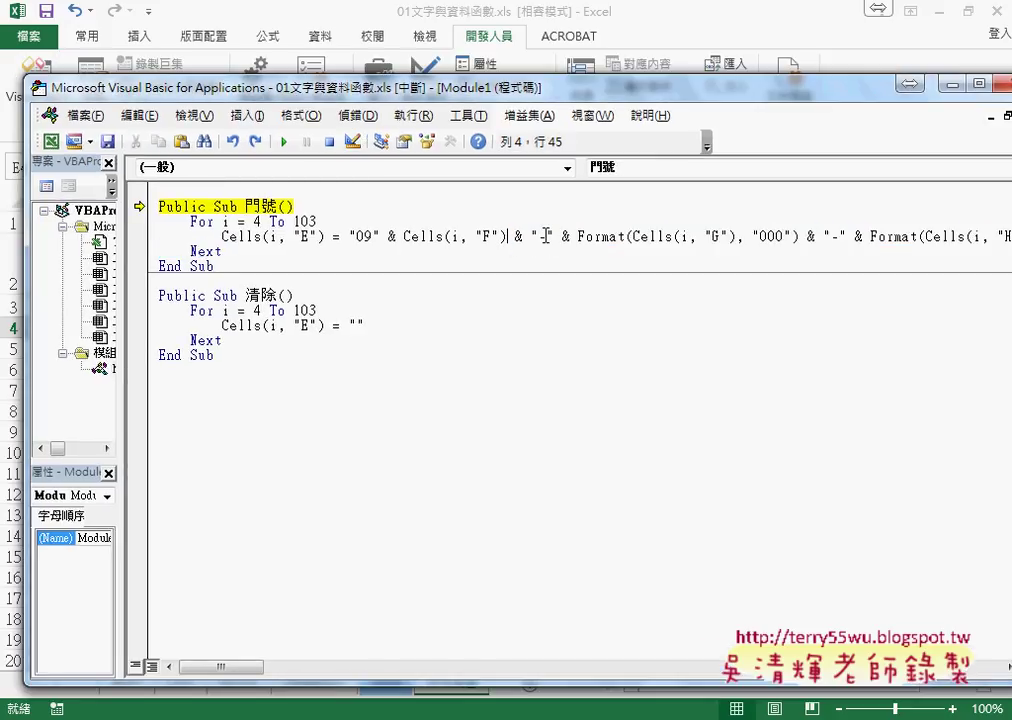
key("shift+End")
key("ctrl+c")
key("Delete")
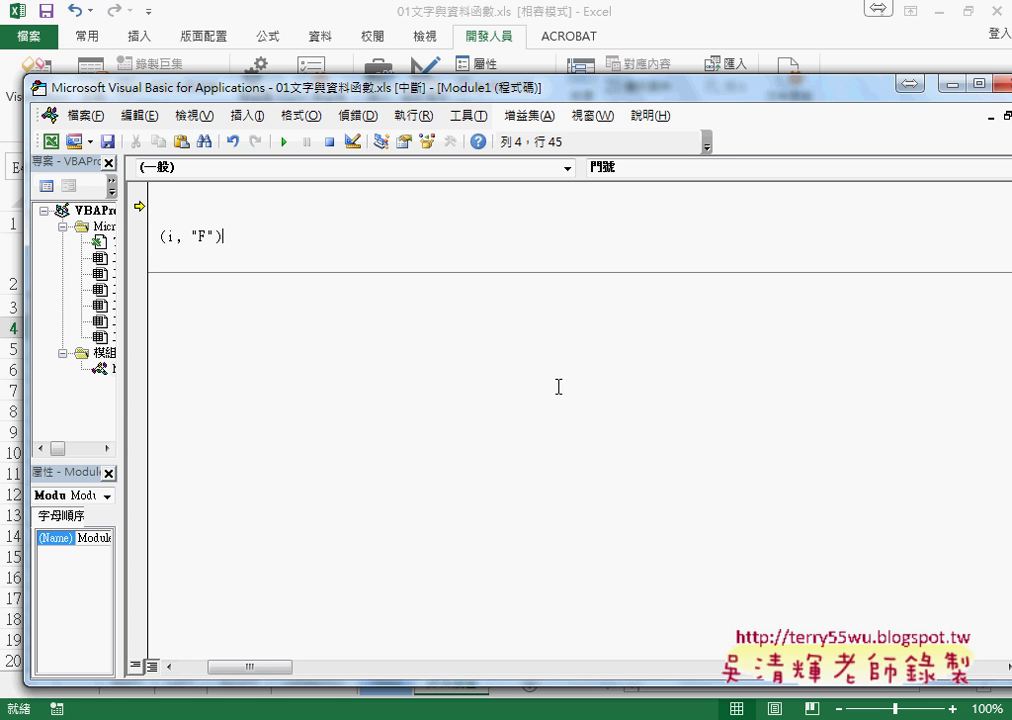
Run 門號 so column E shows values like 911 and 928.
left_click_drag(267, 667, 240, 667)
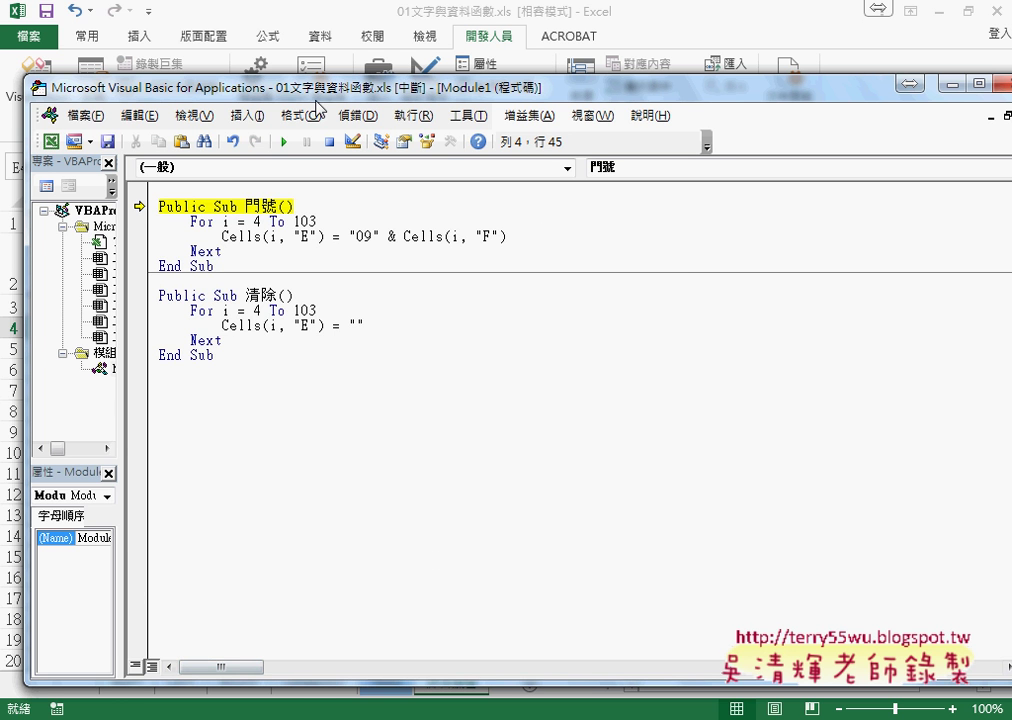
left_click_drag(238, 88, 593, 81)
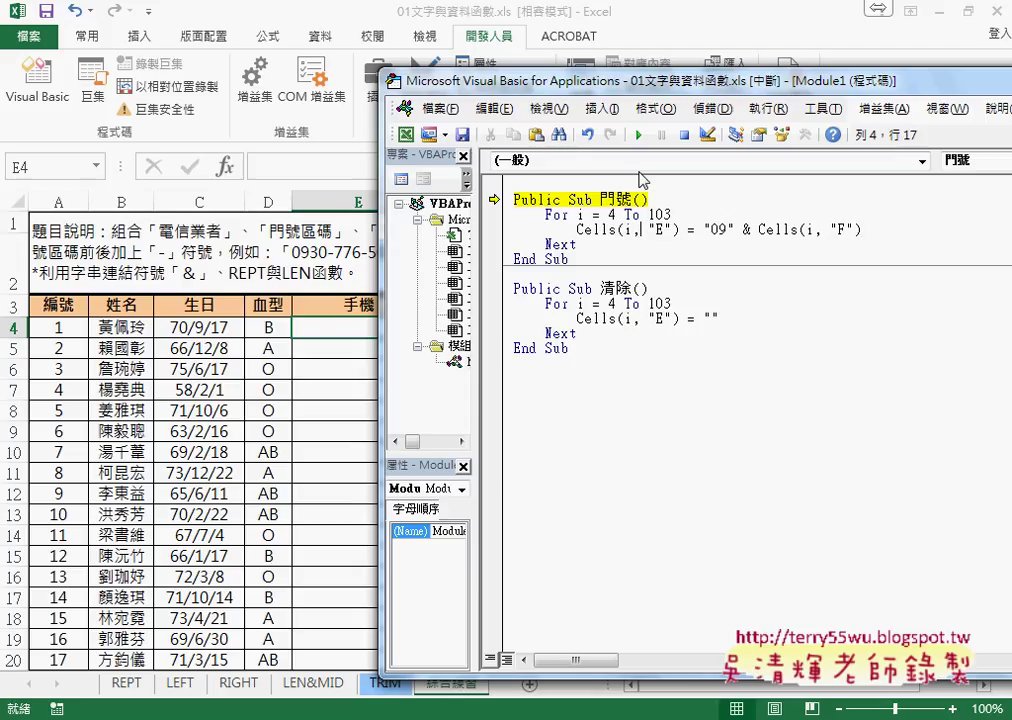
left_click(639, 134)
left_click_drag(600, 84, 667, 95)
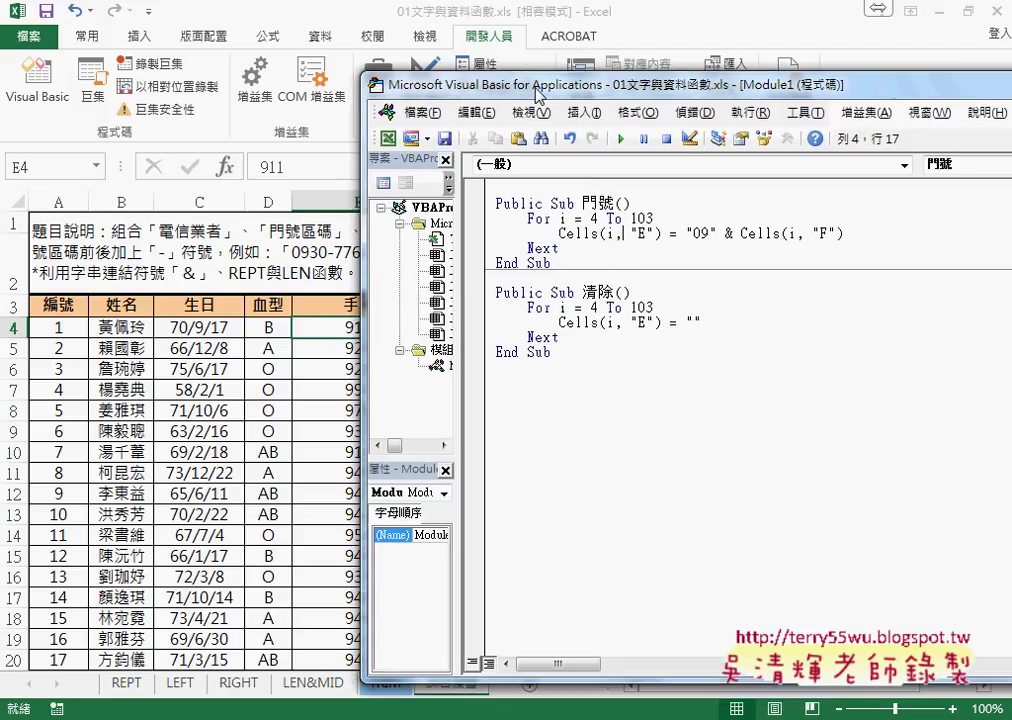
Paste the "-" & Format parts back after Cells(i, "F") and highlight 103 in the For line.
left_click_drag(505, 91, 268, 85)
left_click(716, 230)
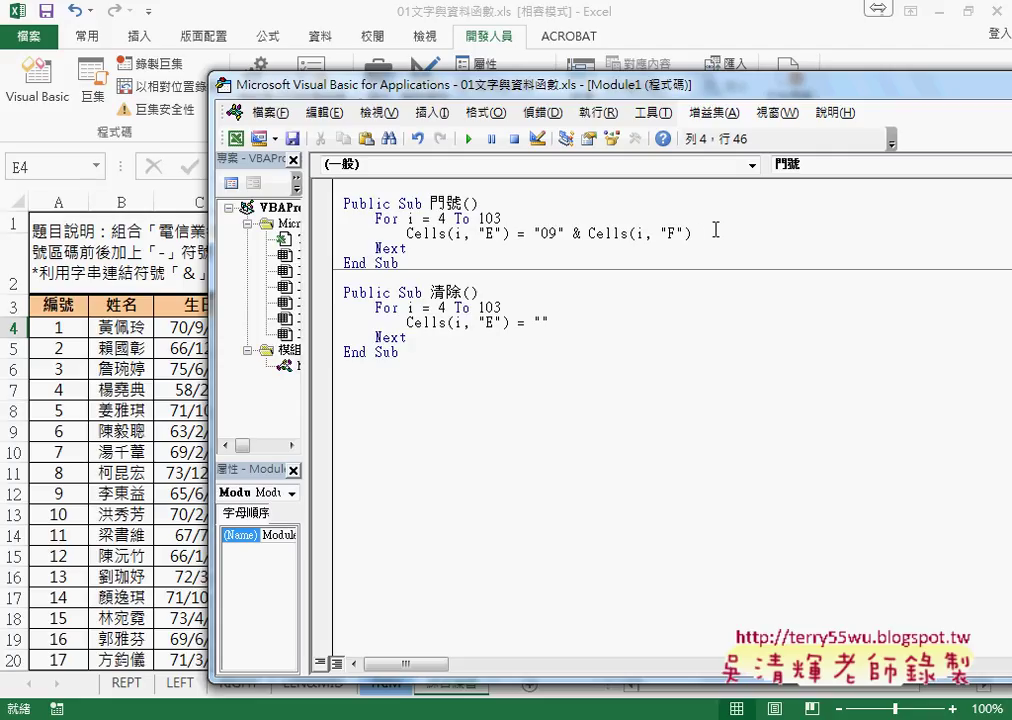
key("ctrl+v")
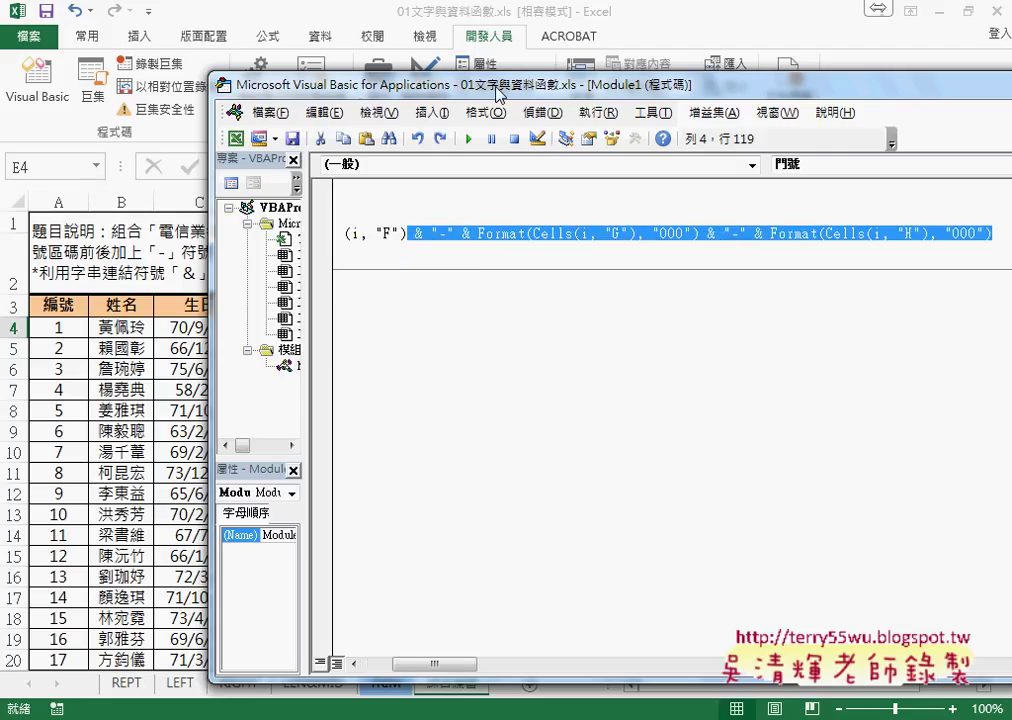
left_click_drag(395, 82, 701, 90)
left_click_drag(639, 661, 607, 661)
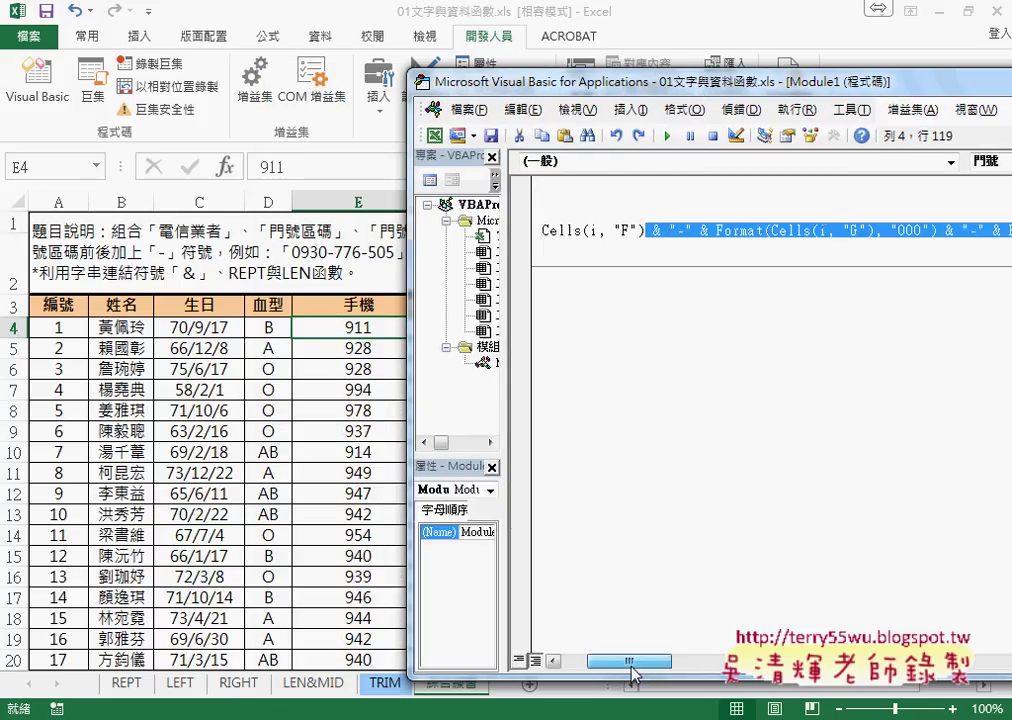
left_click_drag(701, 215, 679, 217)
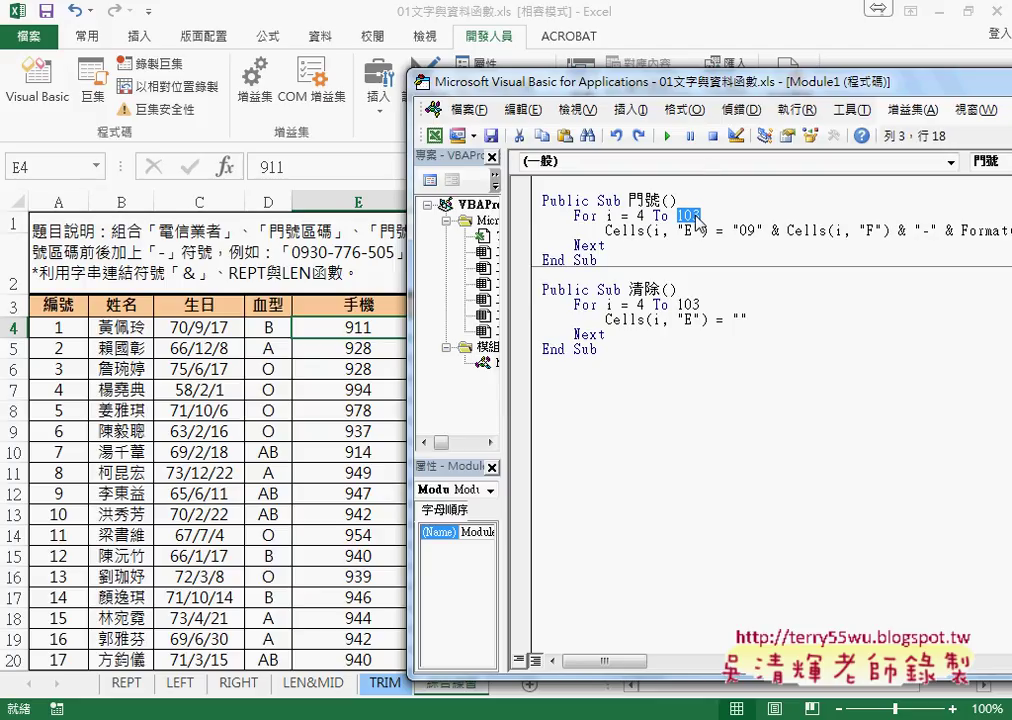
left_click(668, 230)
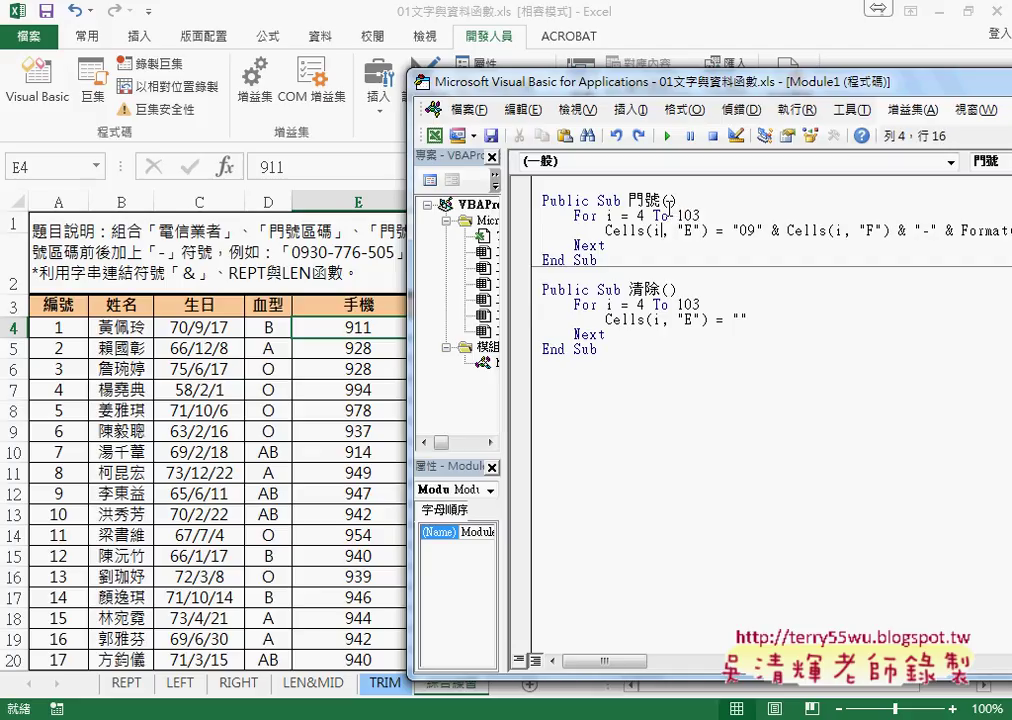
left_click(668, 135)
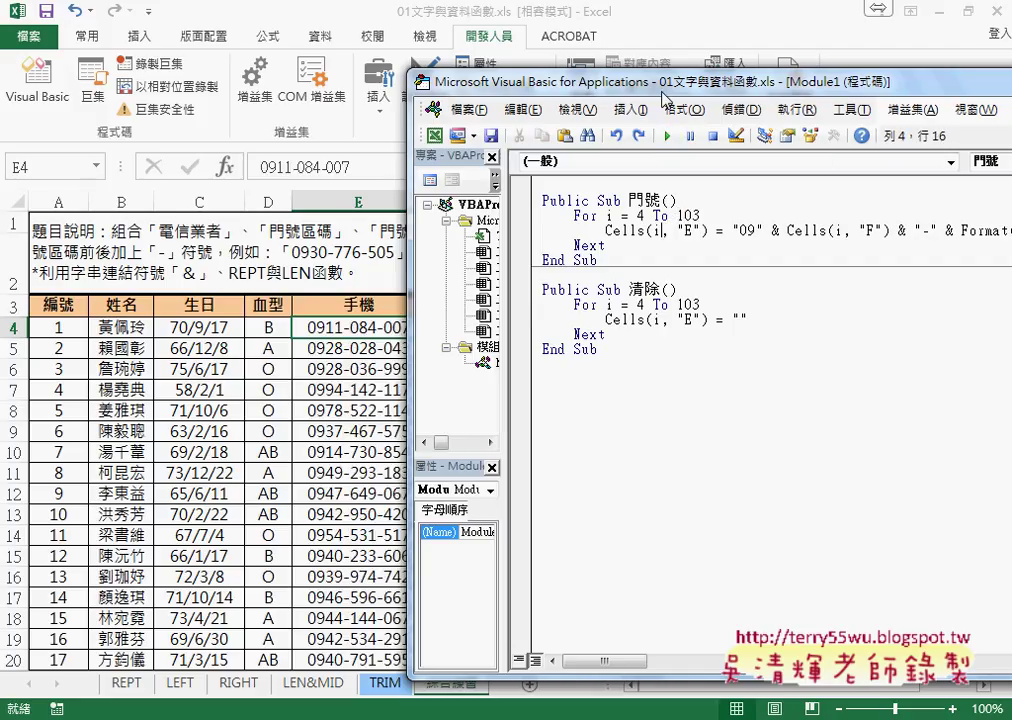
left_click_drag(664, 90, 614, 101)
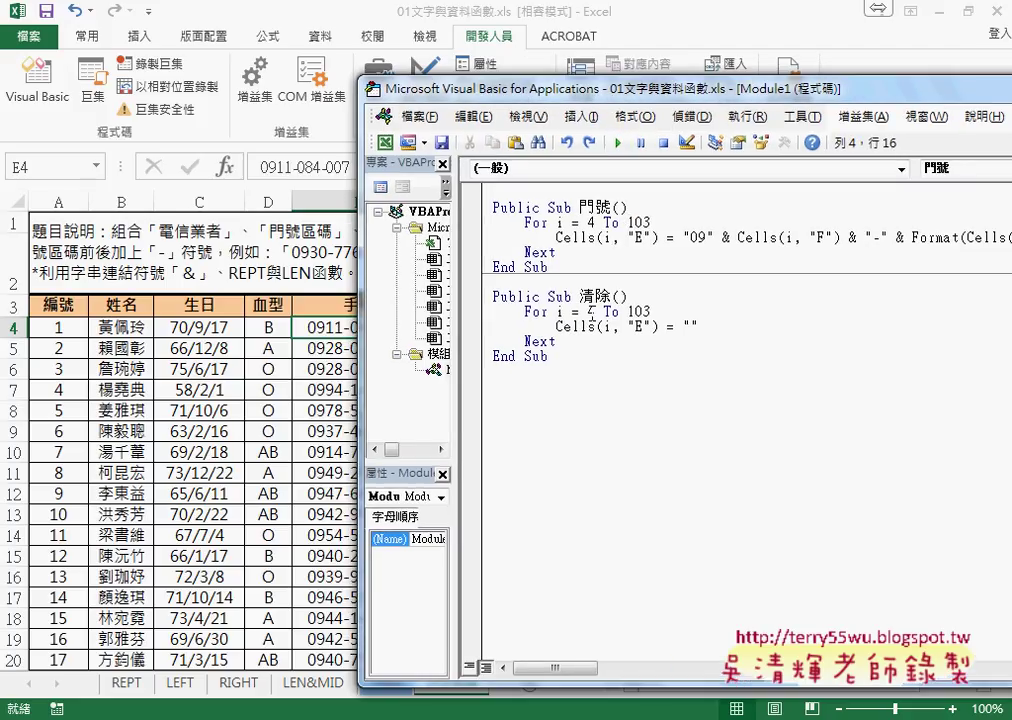
Run the 清除 macro to empty column E.
left_click(587, 326)
left_click(617, 143)
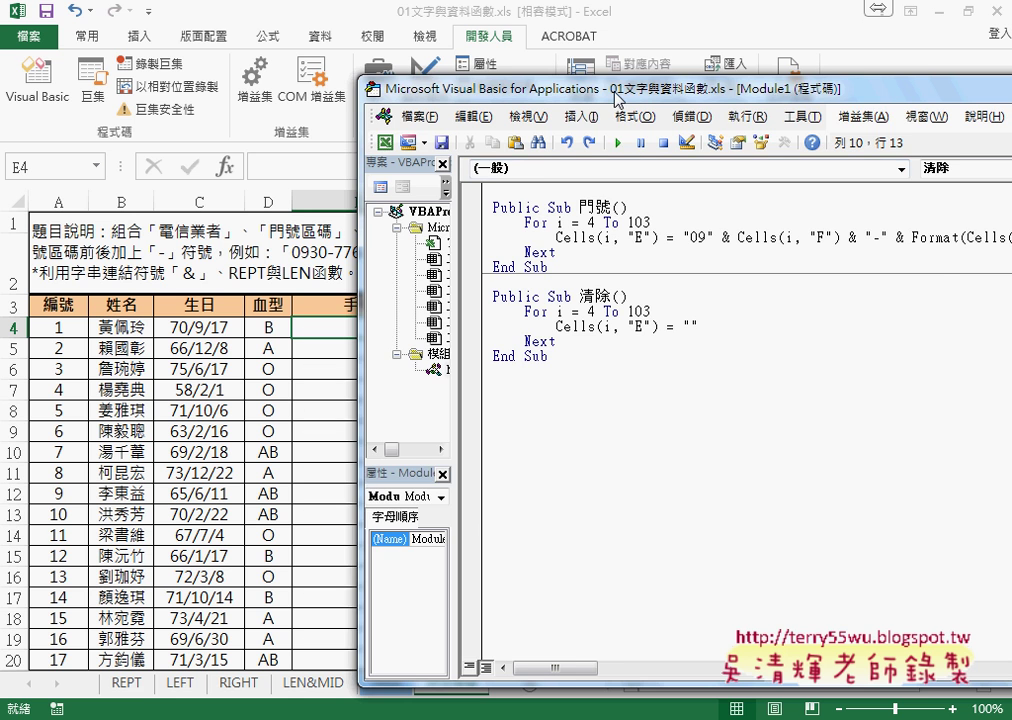
mouse_move(618, 99)
left_mouse_down()
mouse_move(697, 107)
mouse_move(260, 85)
left_mouse_up()
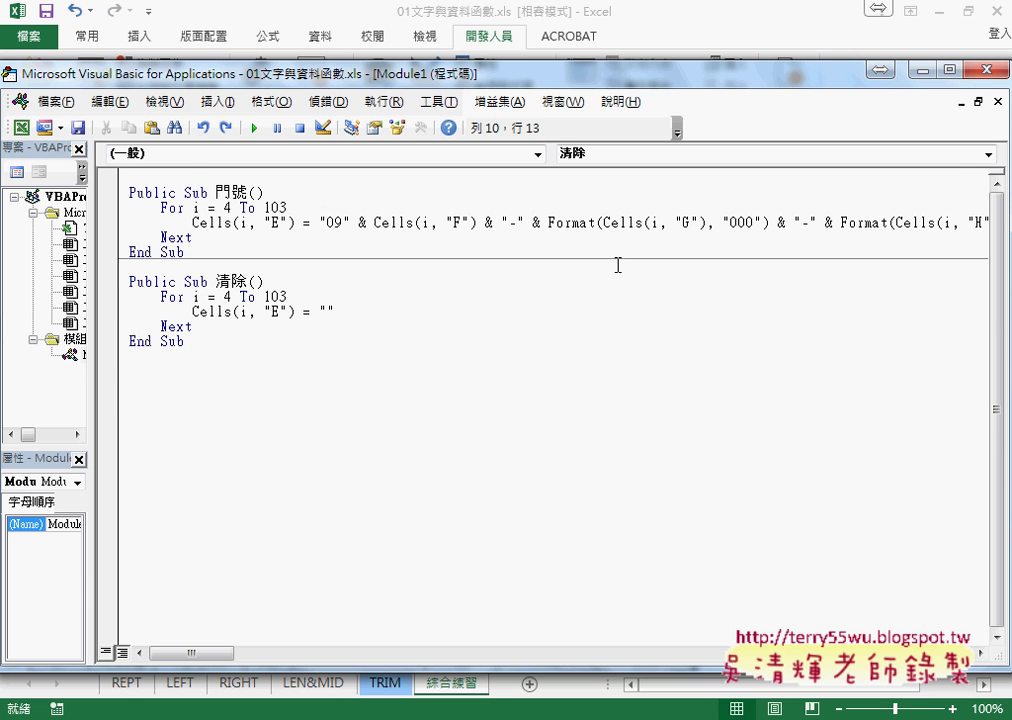
Close the VBA editor and delete the old 門號 and 清除 buttons together.
left_click(1002, 77)
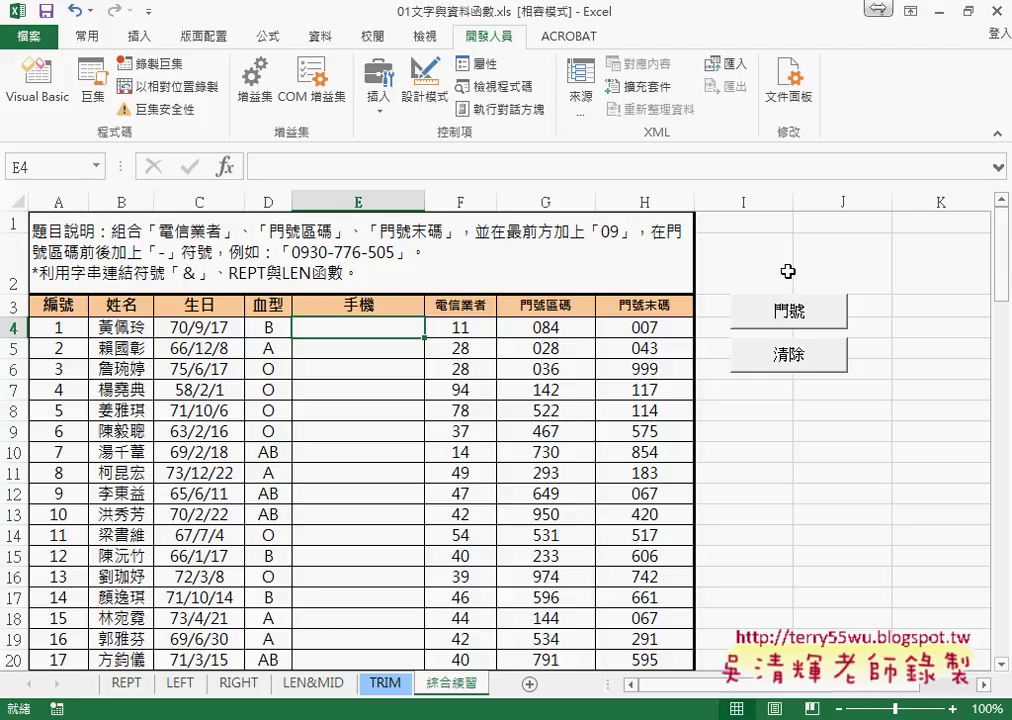
left_click(790, 312, "ctrl")
right_click(790, 312)
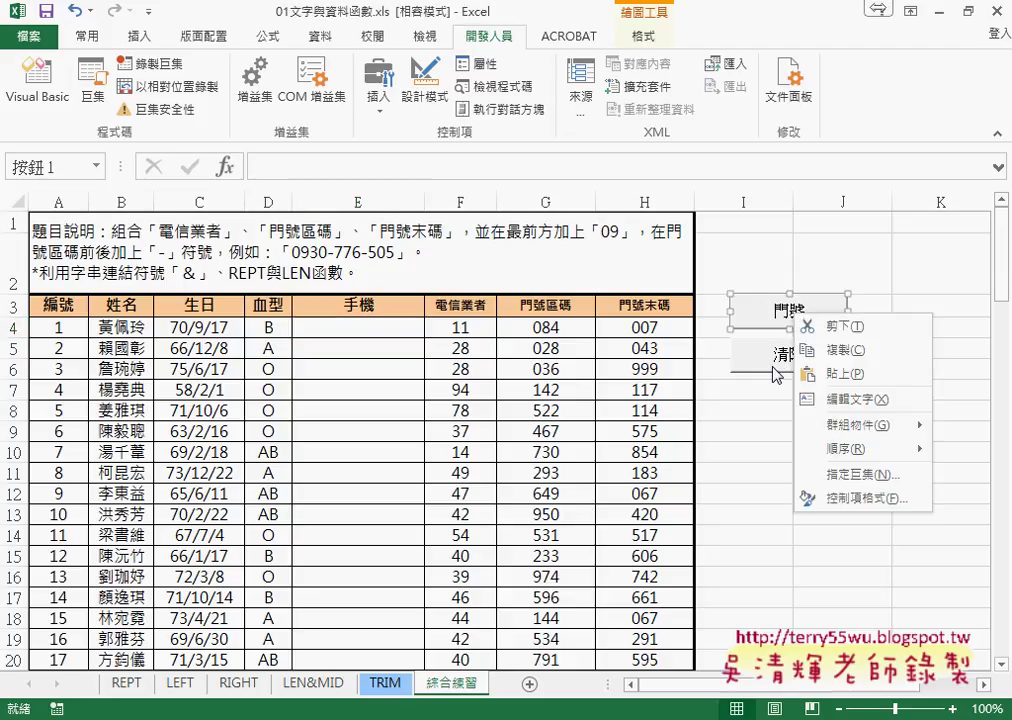
key("Escape")
left_click(774, 358, "ctrl")
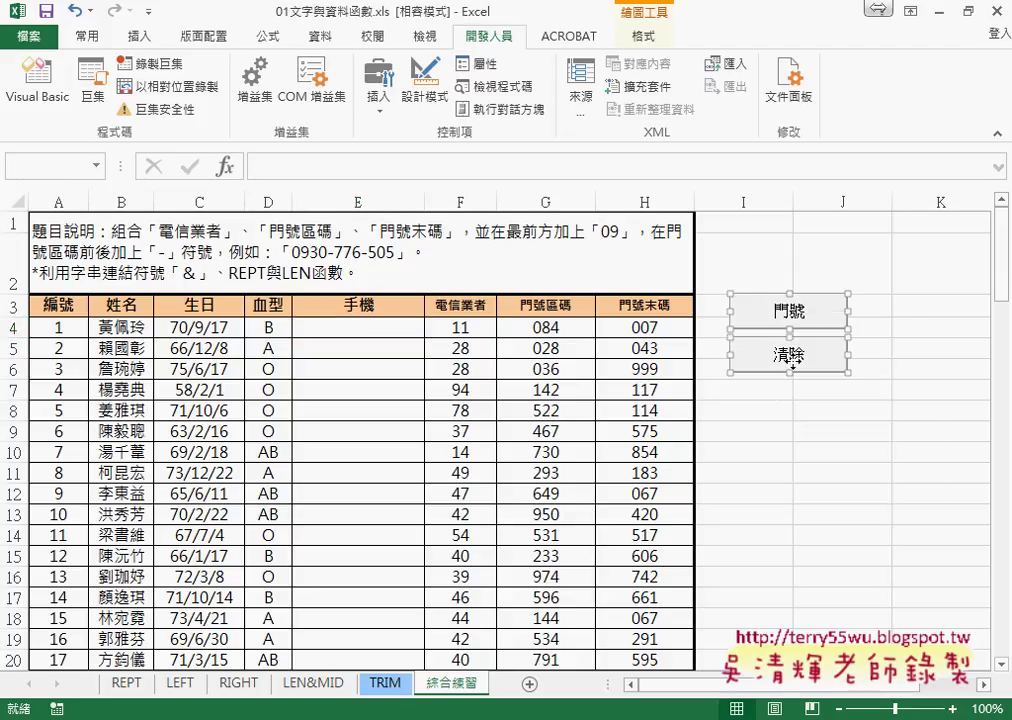
key("Delete")
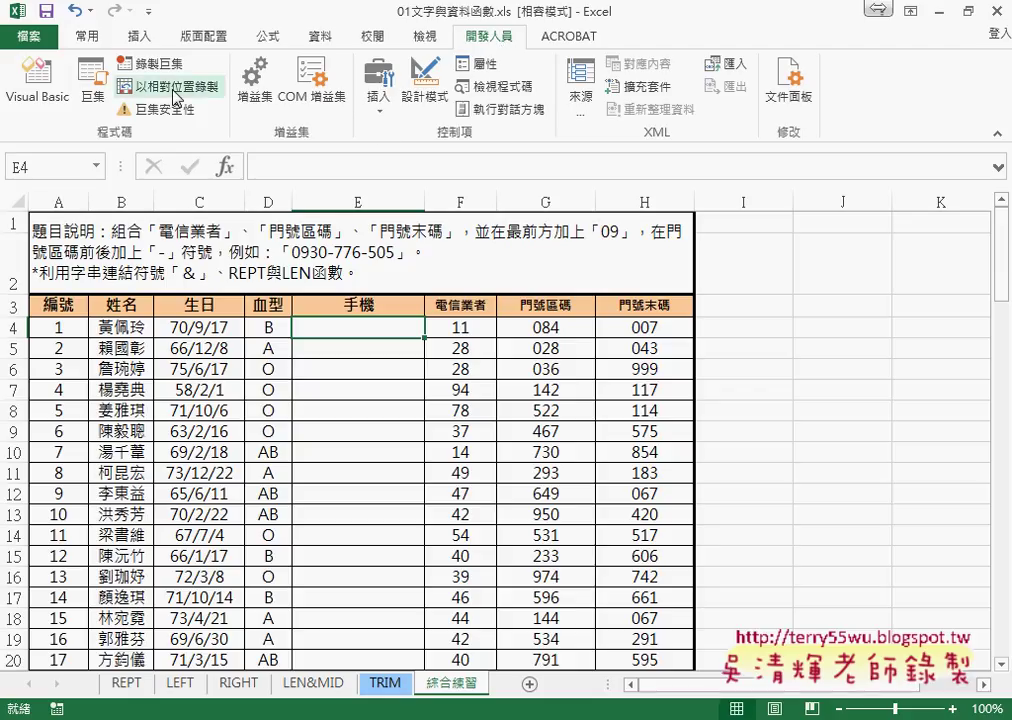
Draw a Form Controls button to the right of the table at row 3.
left_click(379, 120)
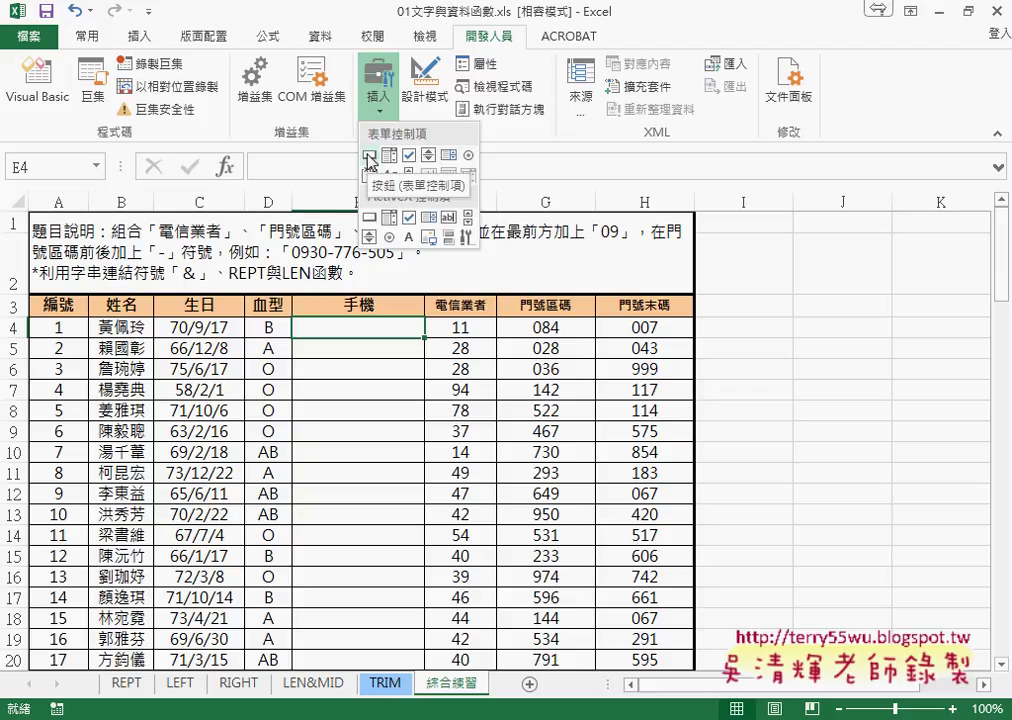
left_click(370, 157)
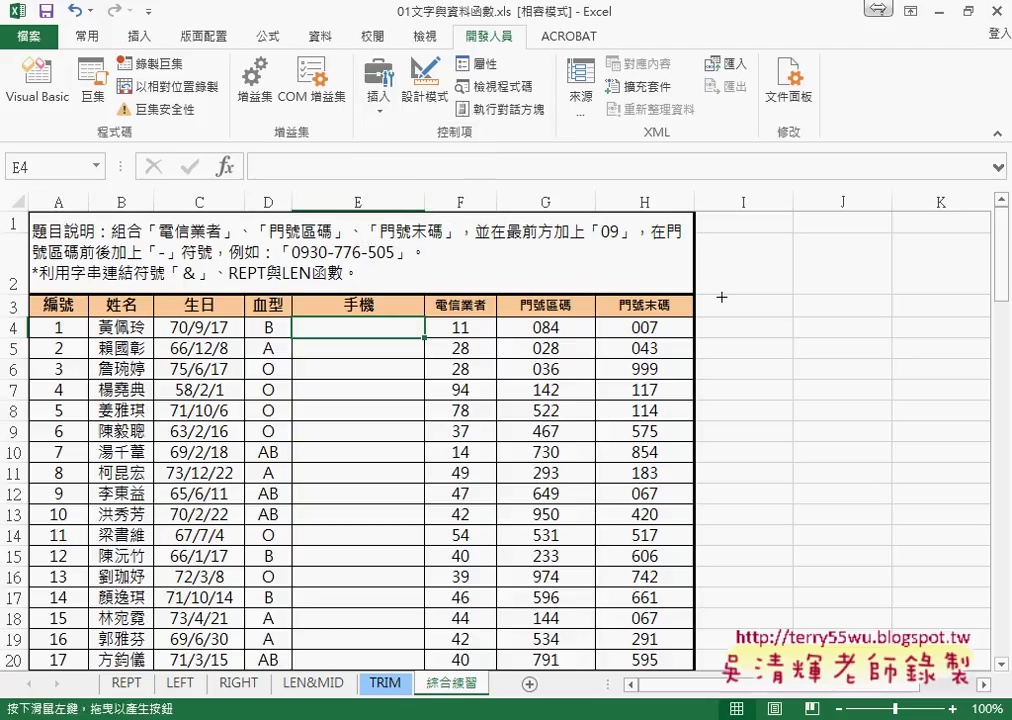
left_click_drag(726, 294, 843, 327)
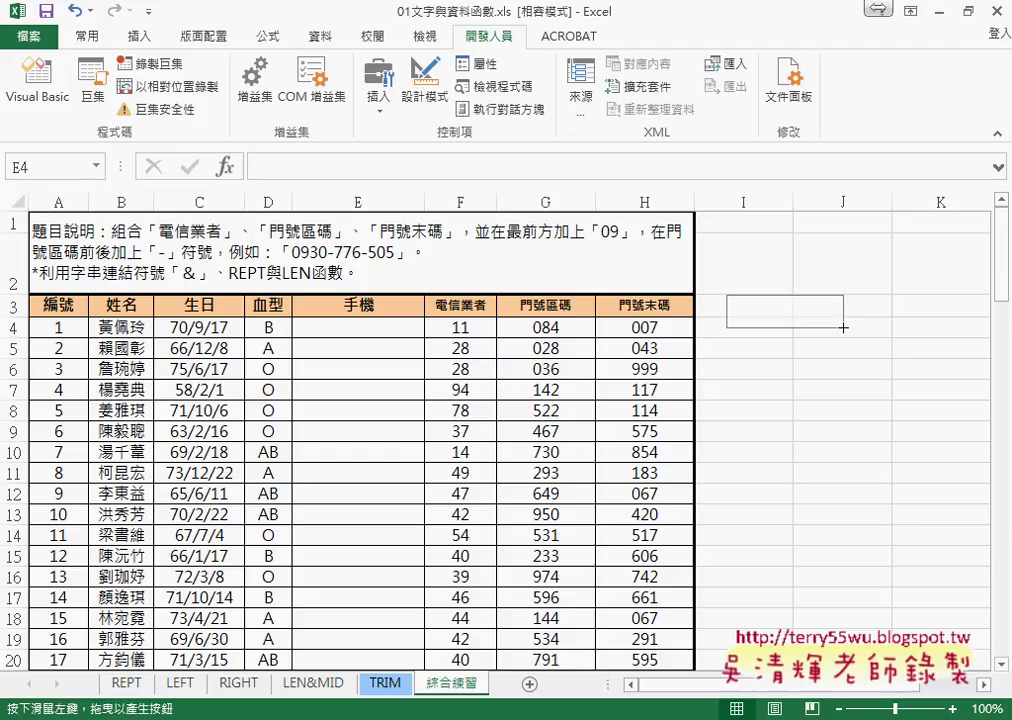
left_click_drag(843, 327, 851, 328)
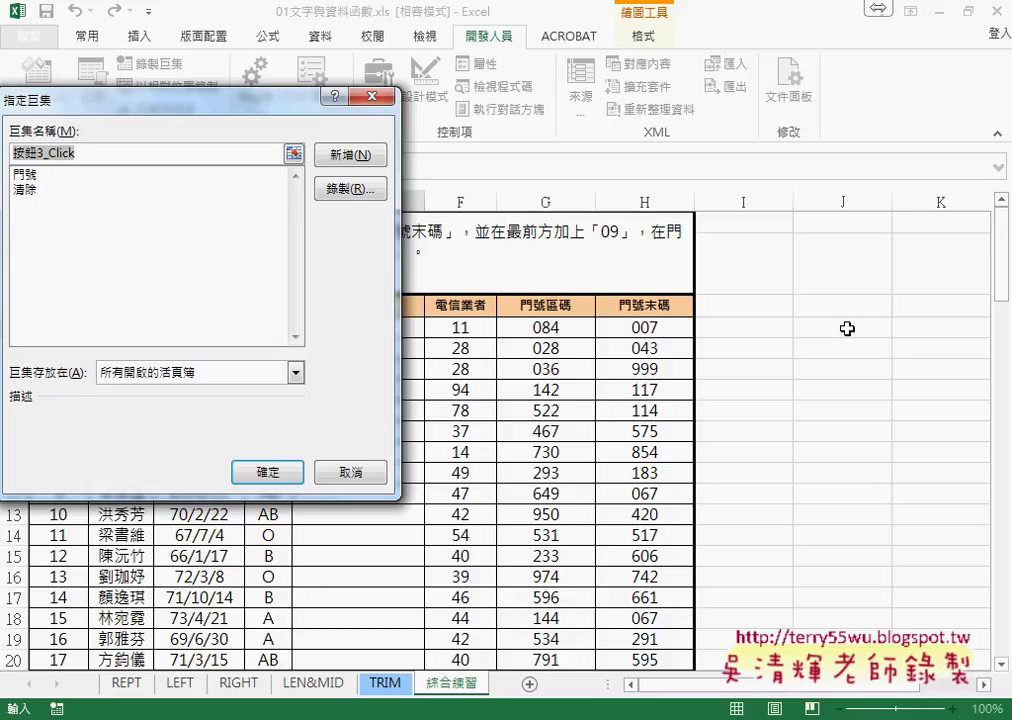
Assign the 門號 macro to the new button, copying its name first.
left_click_drag(262, 112, 558, 146)
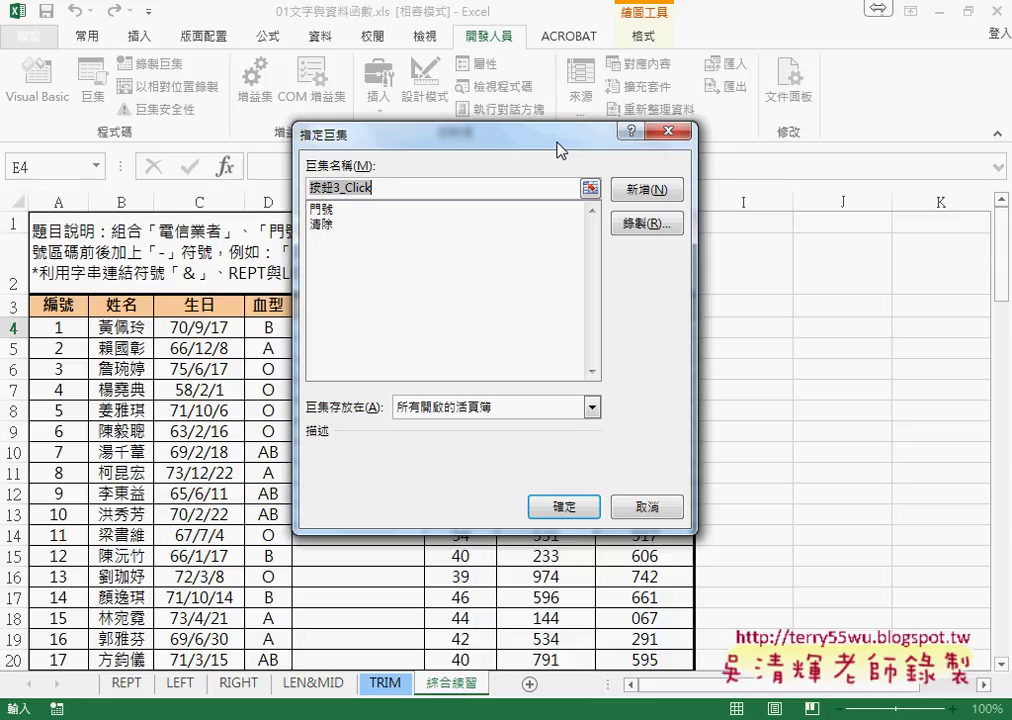
left_click(322, 213)
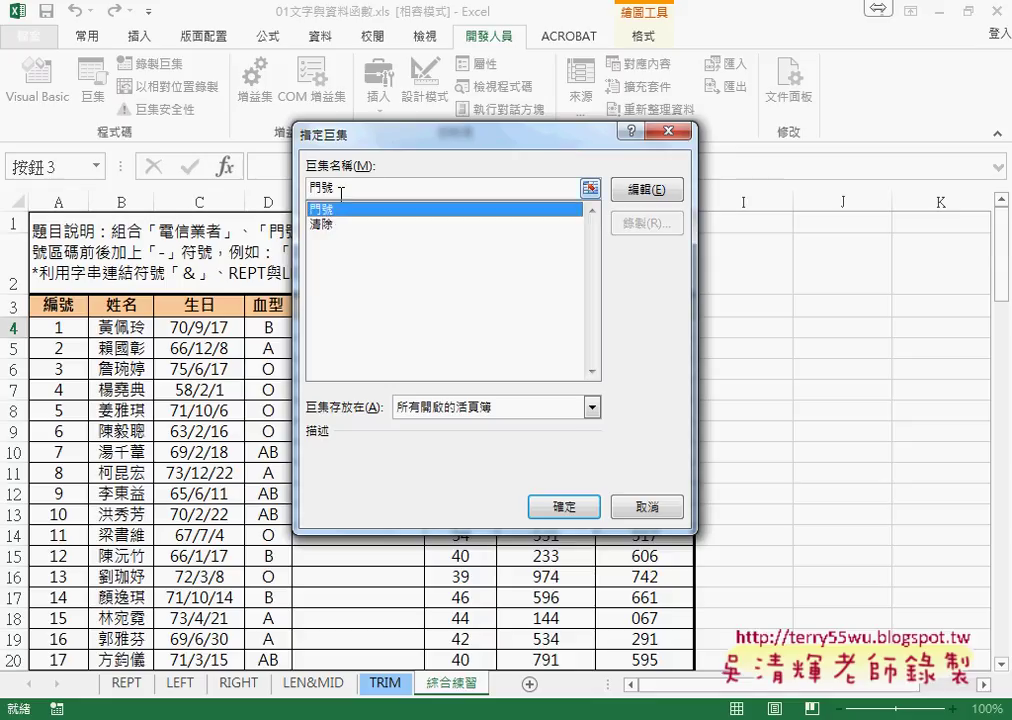
left_click(311, 186)
right_click(311, 188)
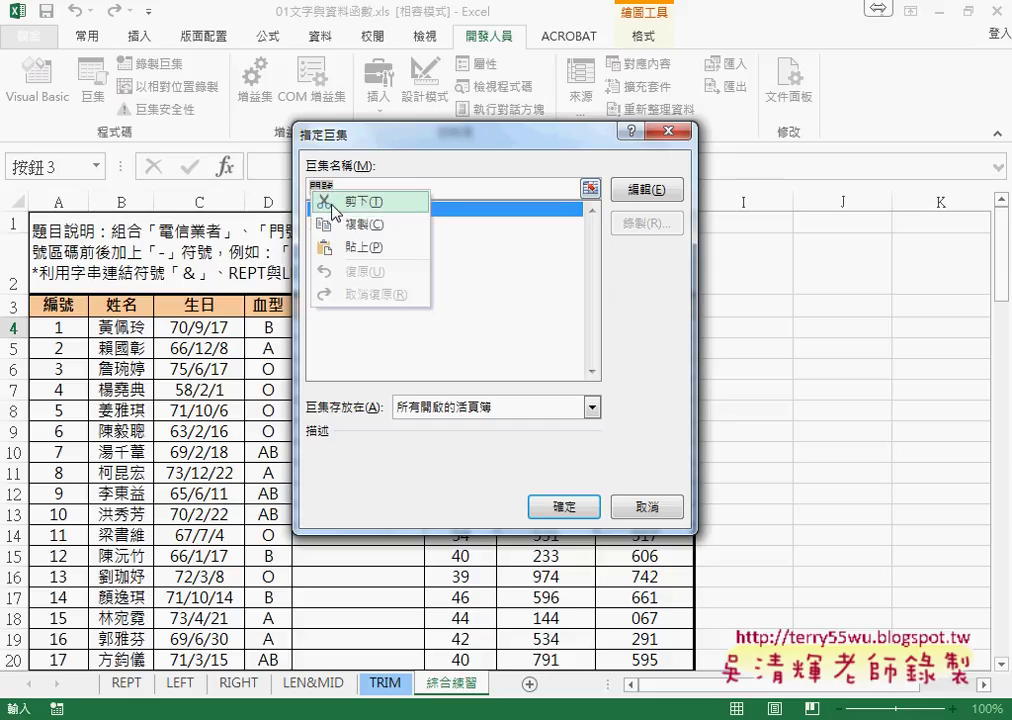
left_click(341, 227)
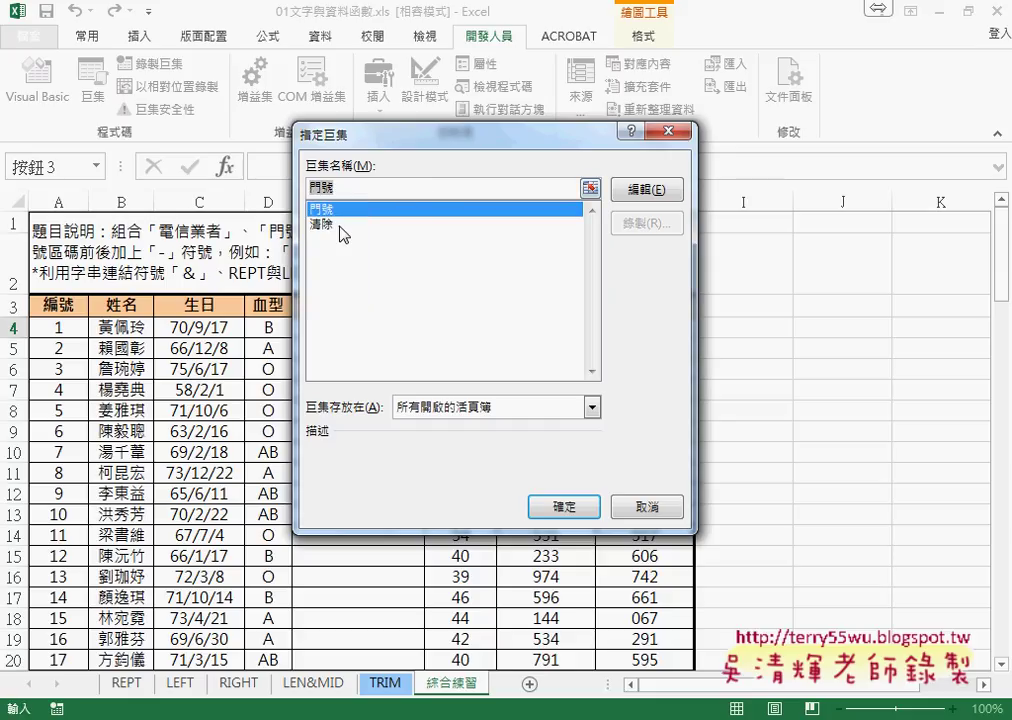
left_click(583, 509)
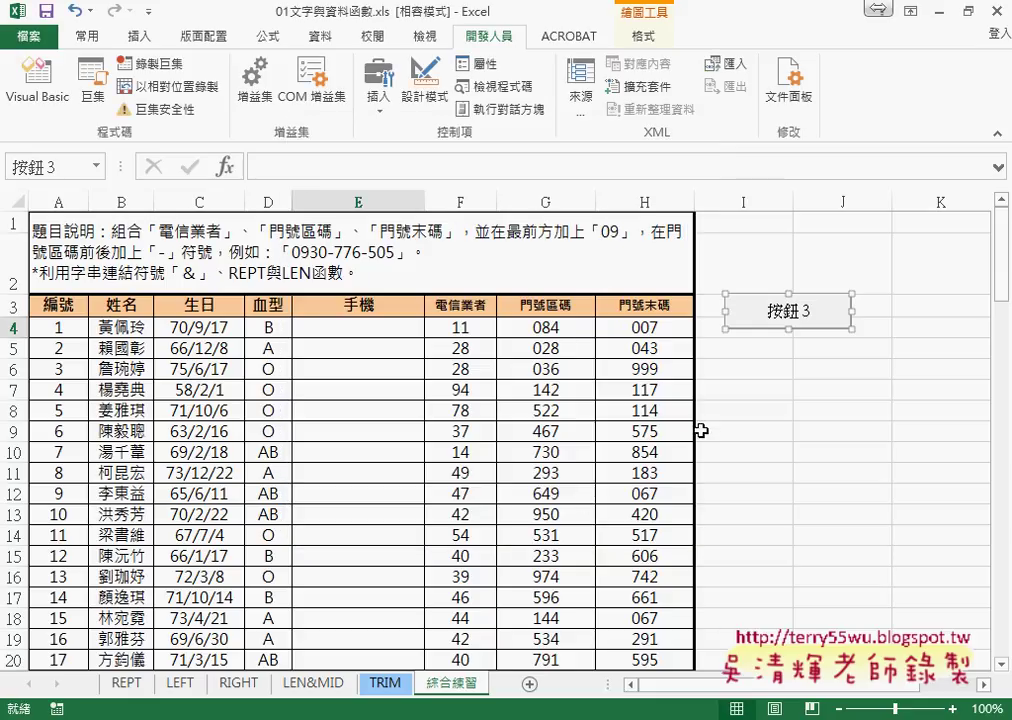
Relabel the new button as 門號.
left_click(780, 316)
key("Delete")
key("Delete")
key("Delete")
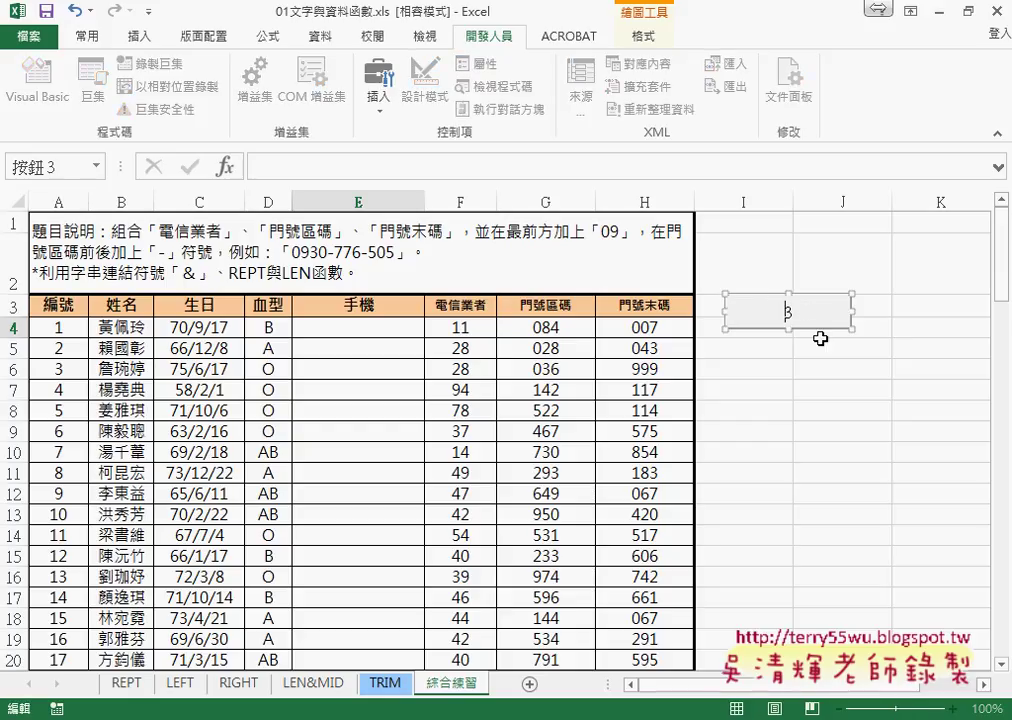
key("Delete")
type("門號")
left_click(772, 368)
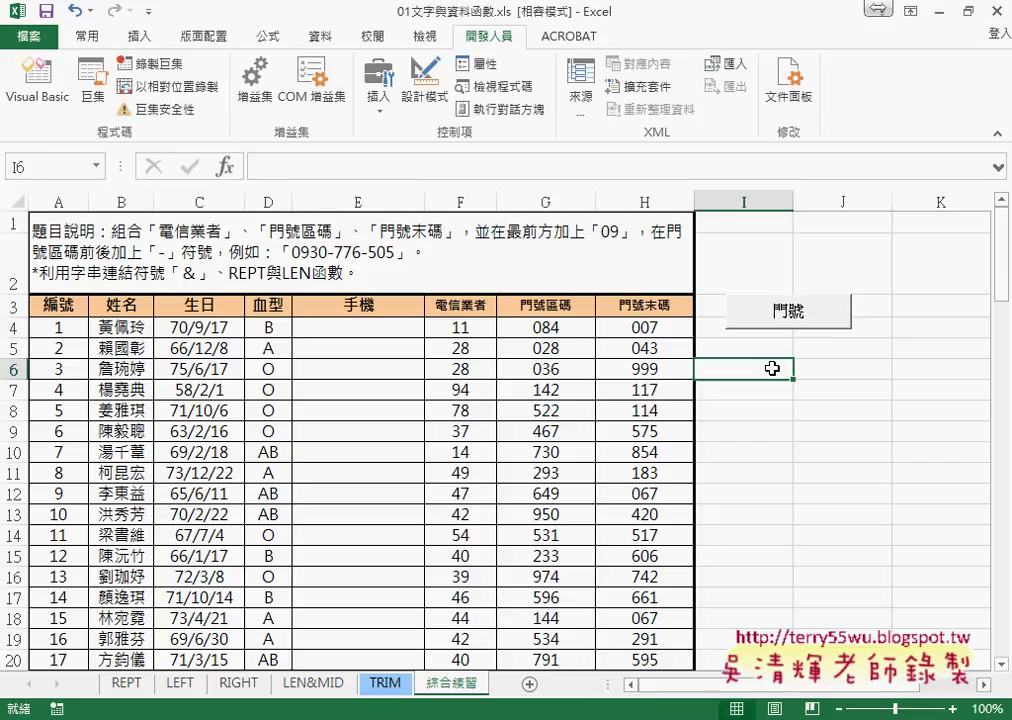
left_click(378, 82)
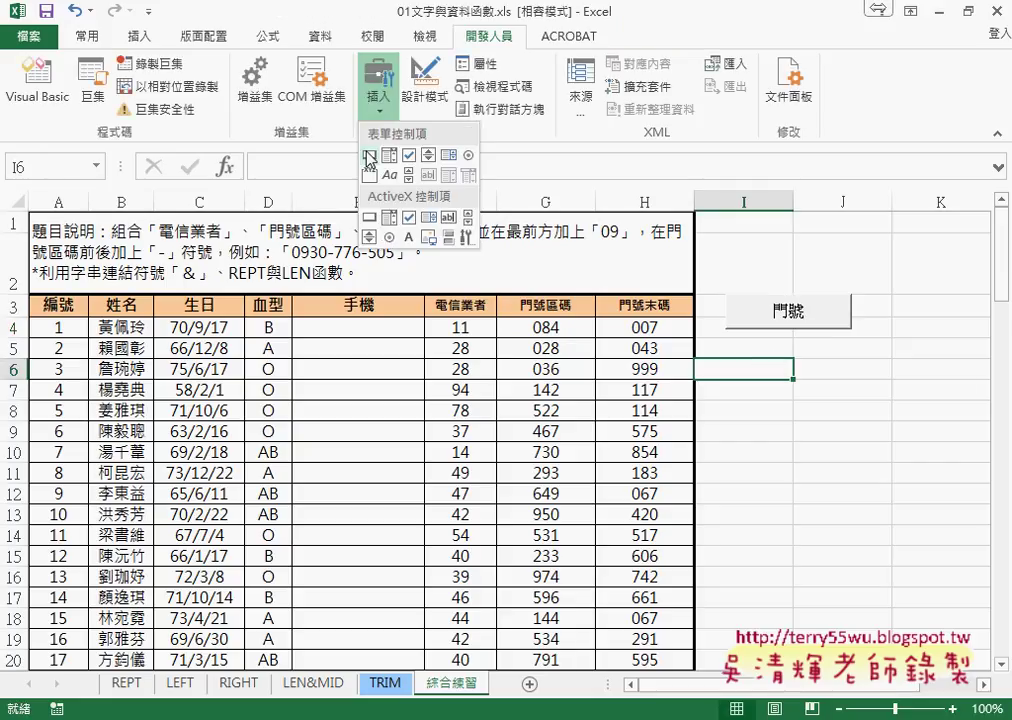
left_click(369, 156)
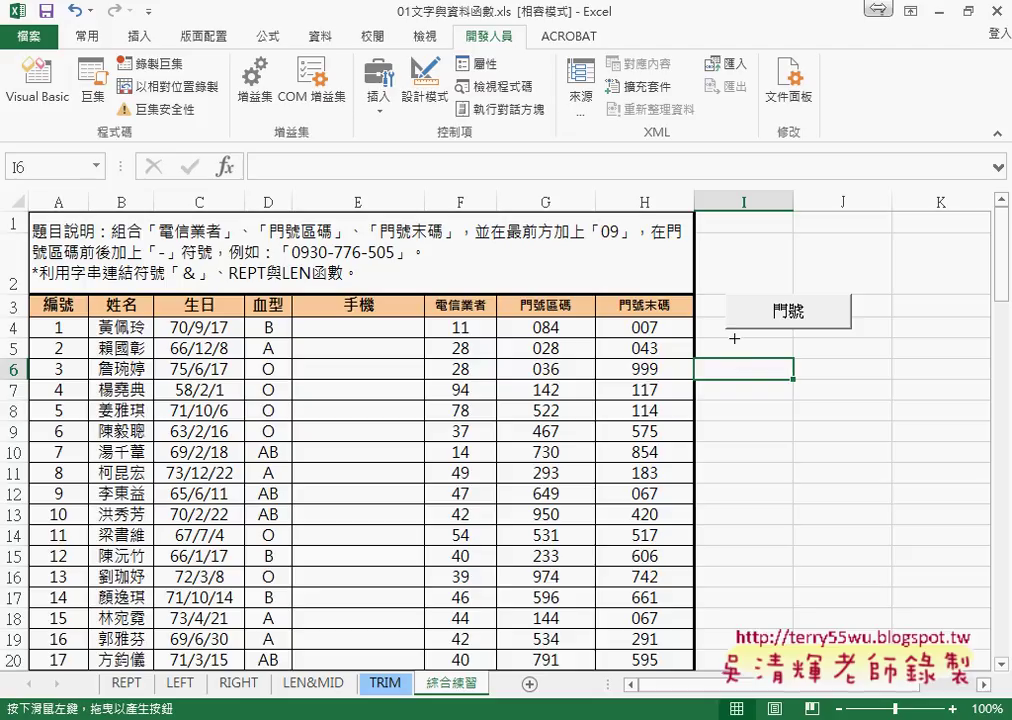
left_click_drag(727, 339, 851, 383)
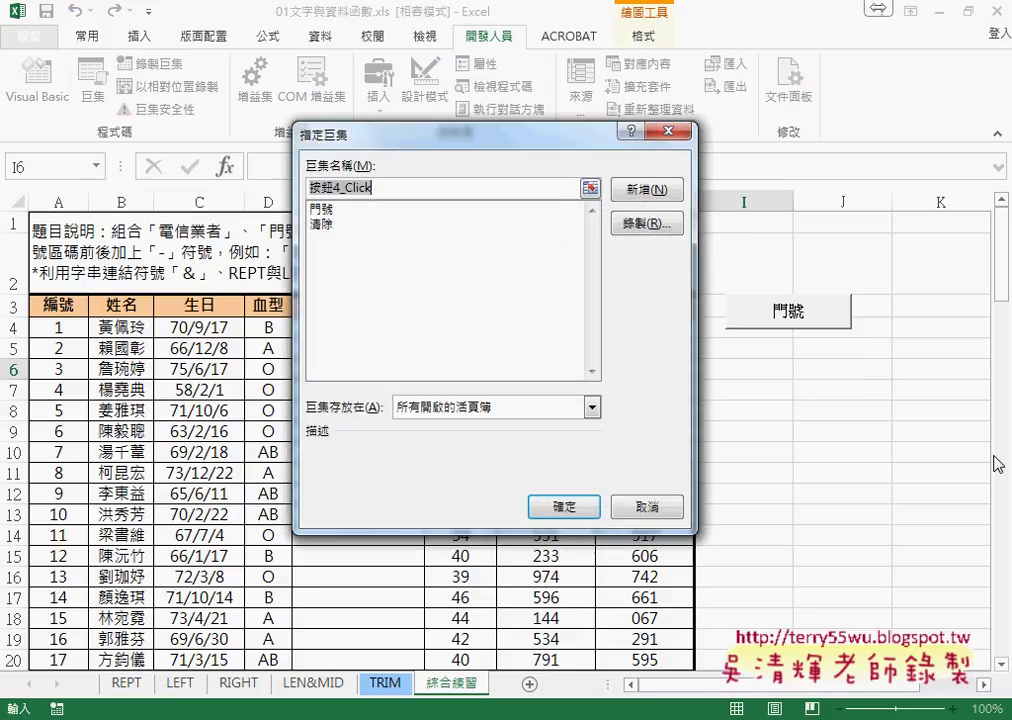
left_click(345, 230)
left_click_drag(340, 187, 309, 187)
right_click(325, 189)
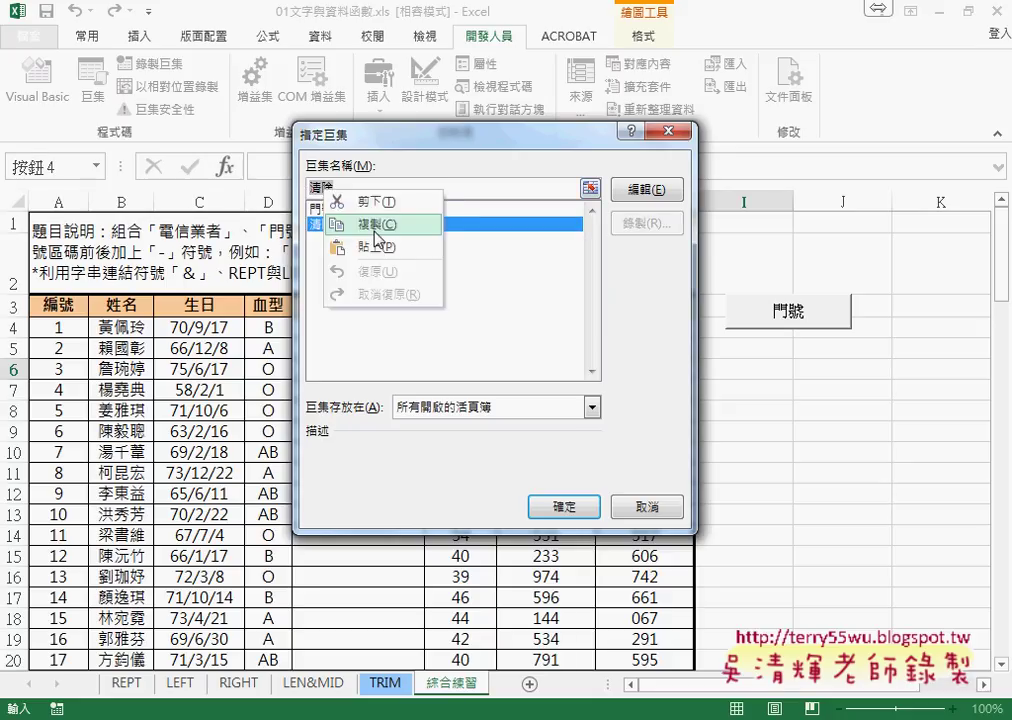
left_click(648, 508)
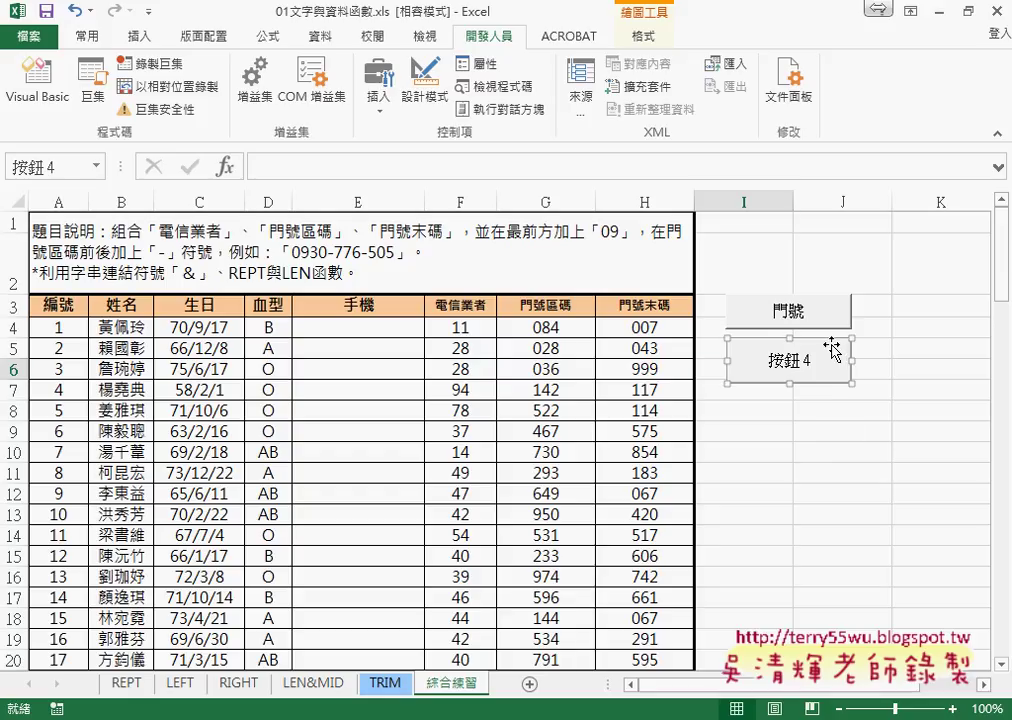
key("Delete")
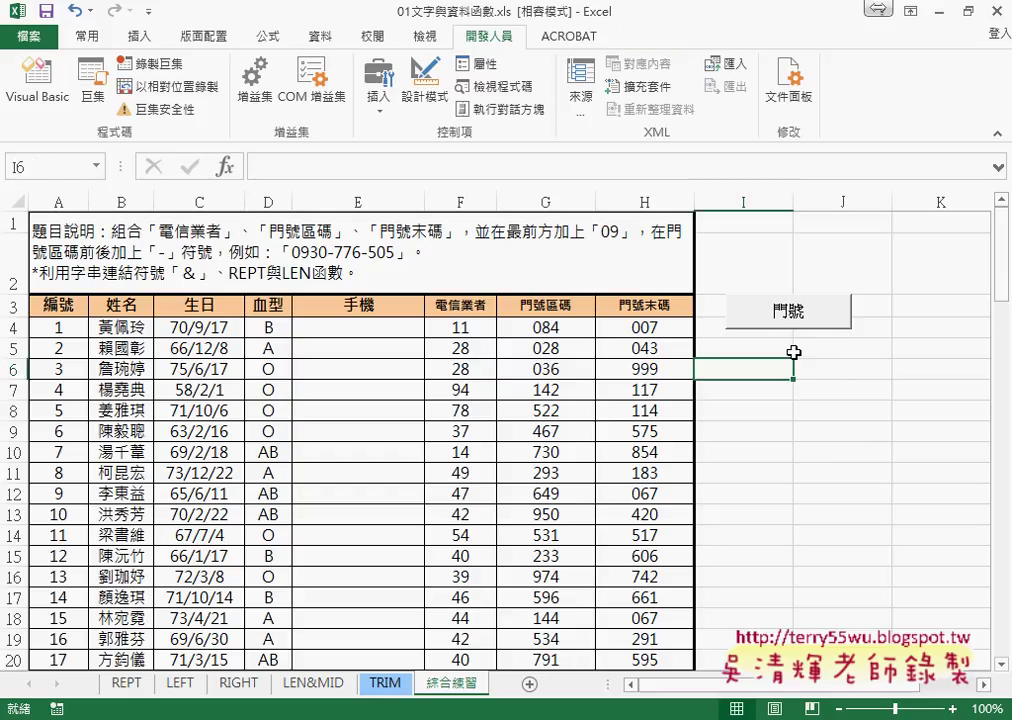
Copy the 門號 button and paste the duplicate at cell I5.
right_click(795, 324)
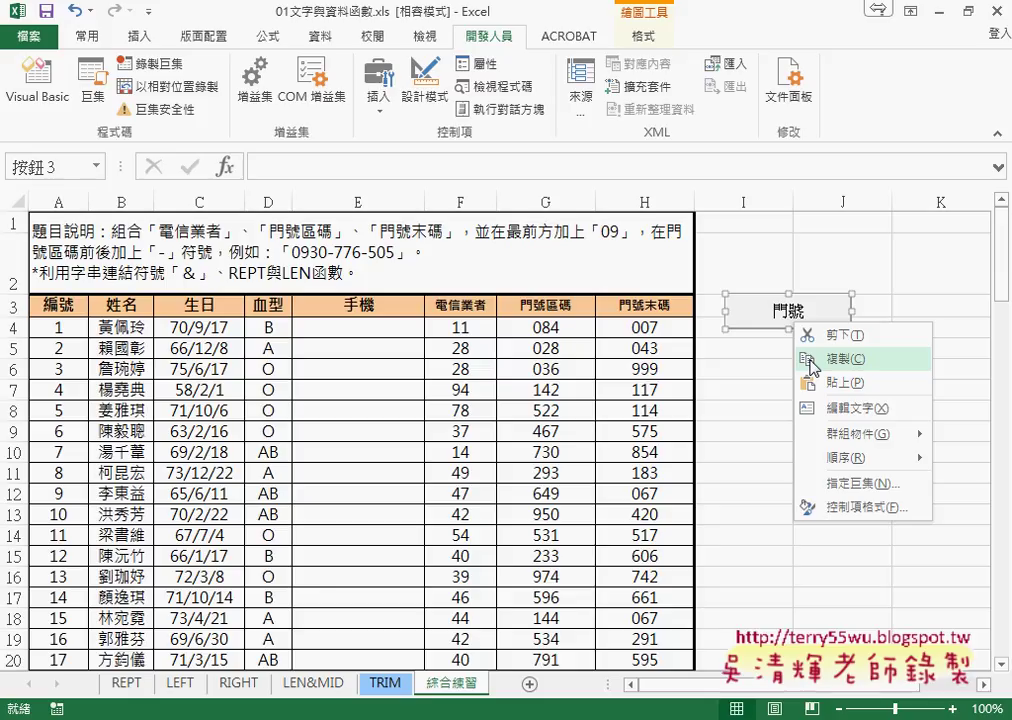
left_click(811, 361)
left_click(769, 347)
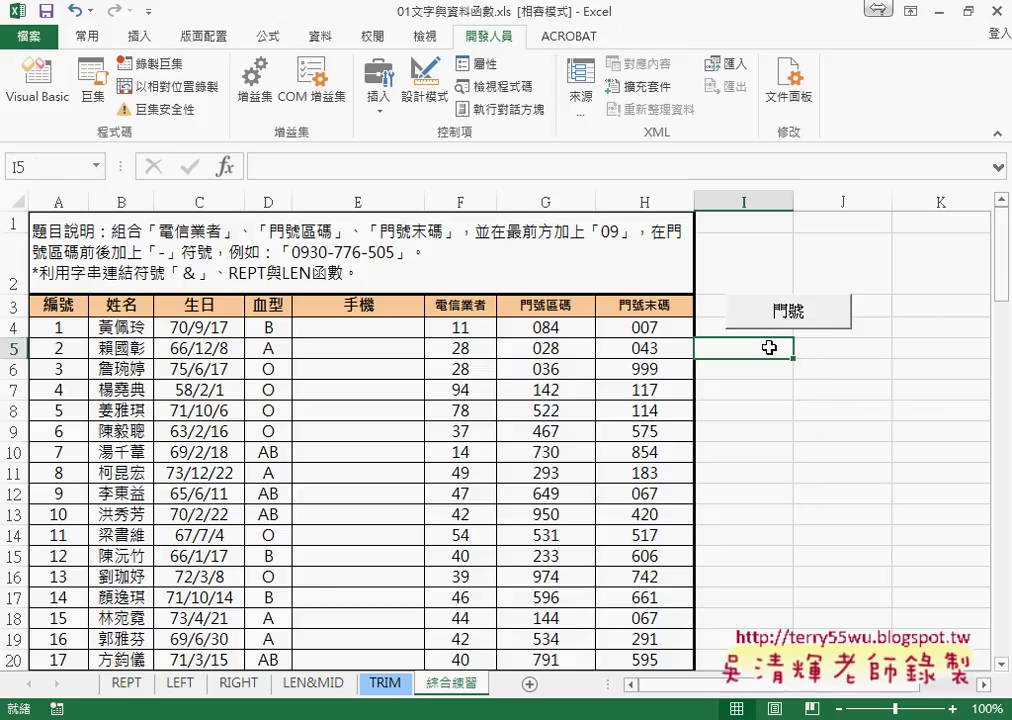
key("ctrl+v")
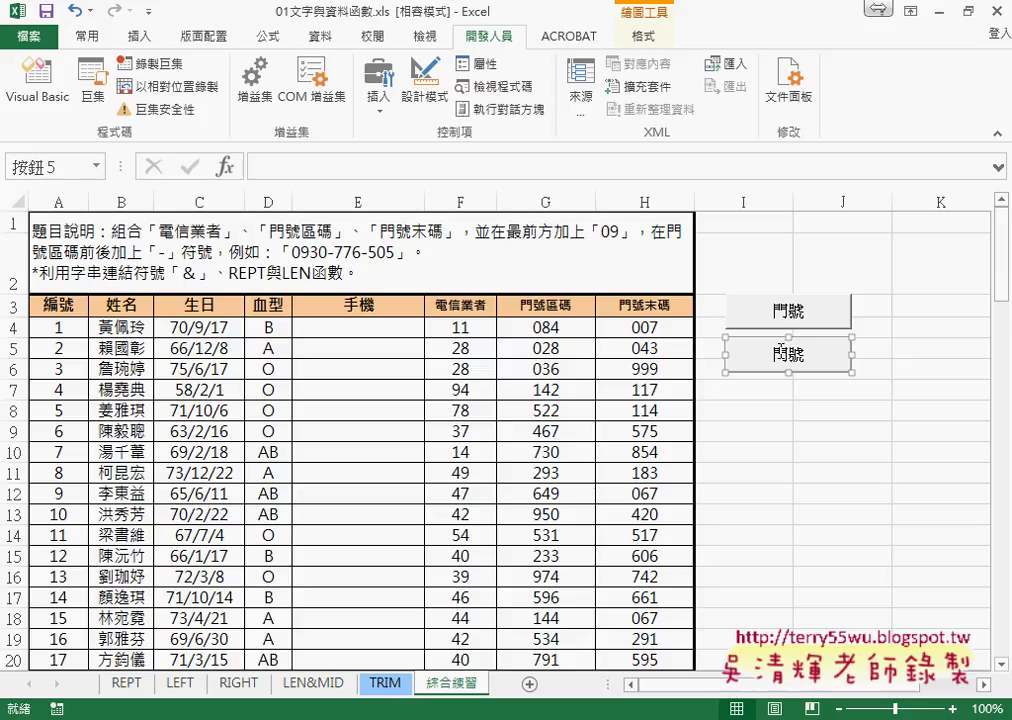
Assign the 清除 macro to the copied button.
right_click(814, 352)
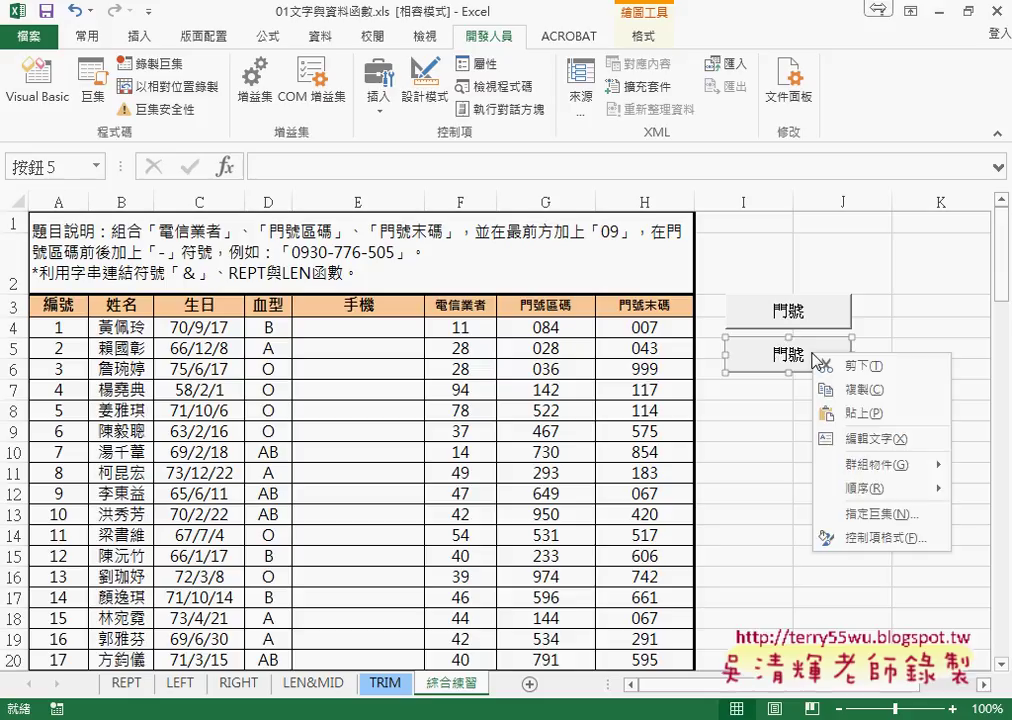
left_click(875, 514)
left_click(638, 400)
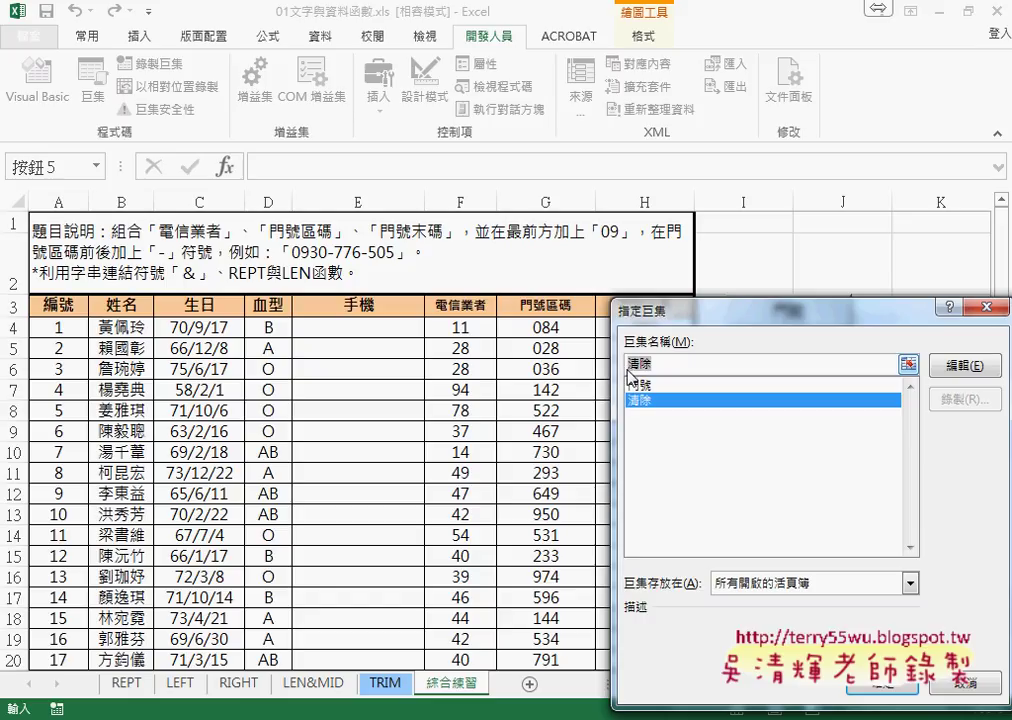
left_click(870, 683)
Relabel the copied button as 清除.
left_click(777, 354)
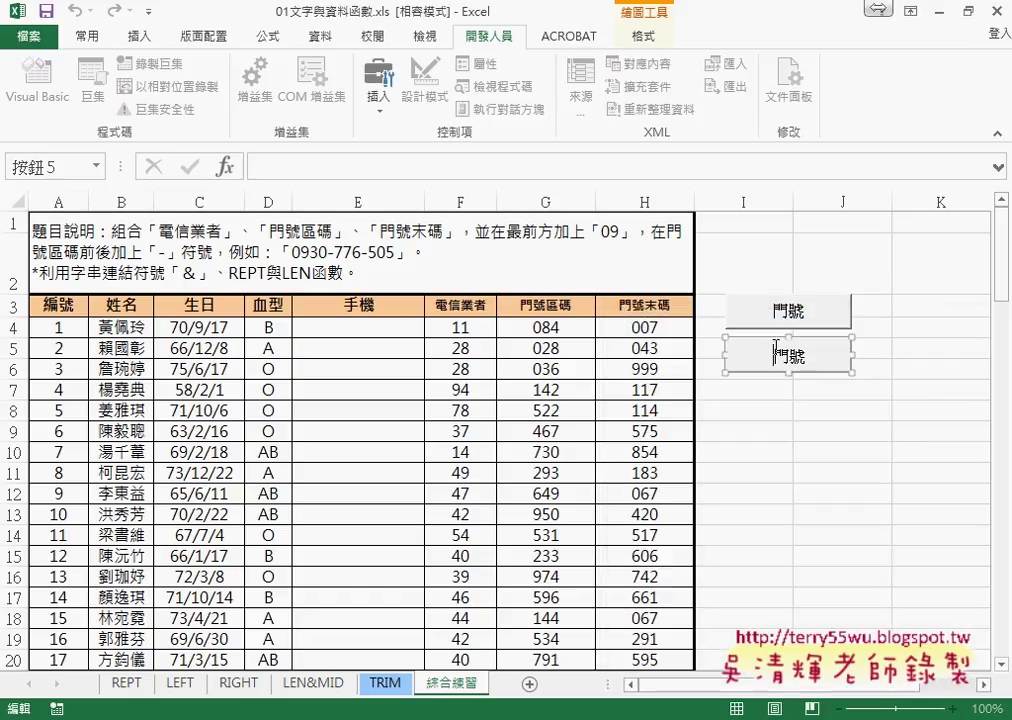
key("Delete")
key("Delete")
type("清除")
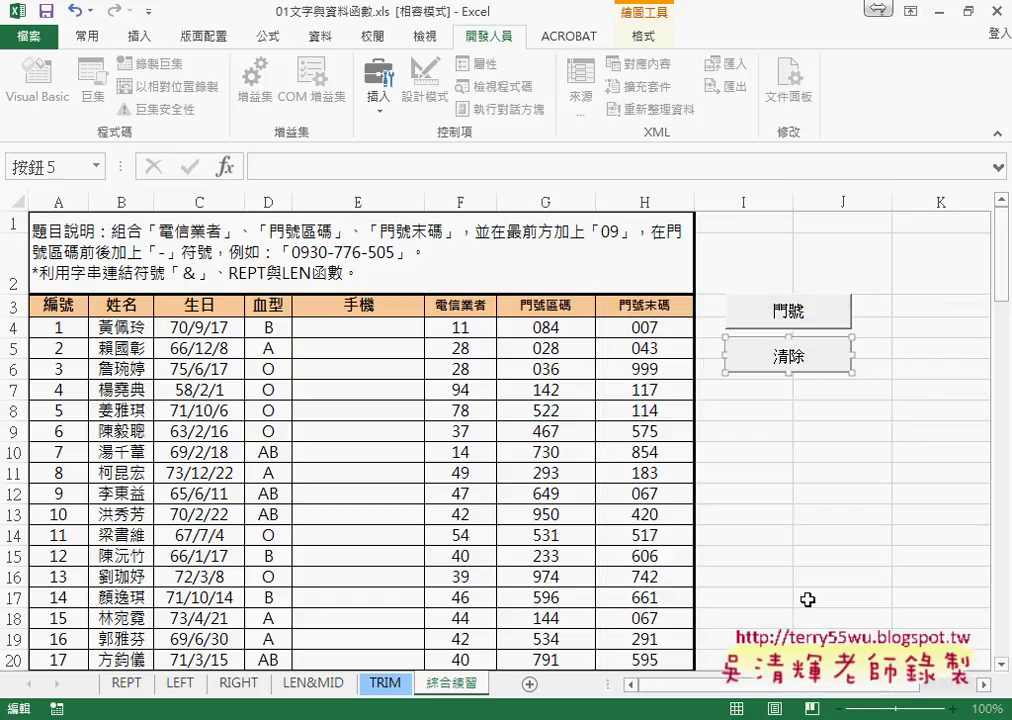
left_click(815, 556)
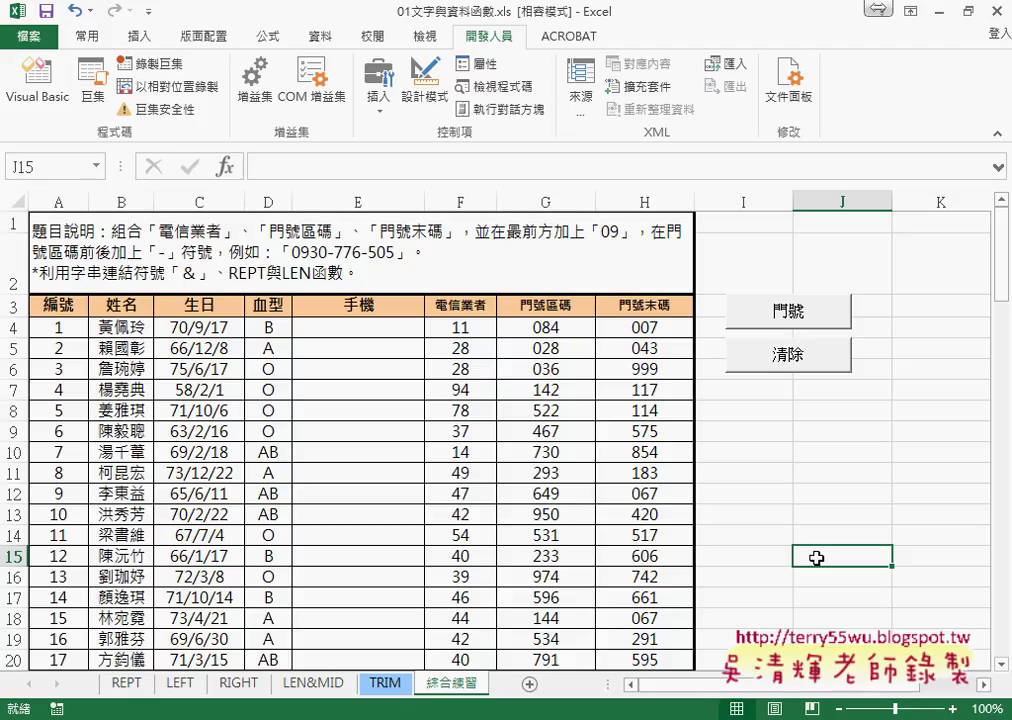
Select both 門號 and 清除 buttons and view the Drawing Tools Align options without changing anything.
left_click(783, 325, "ctrl")
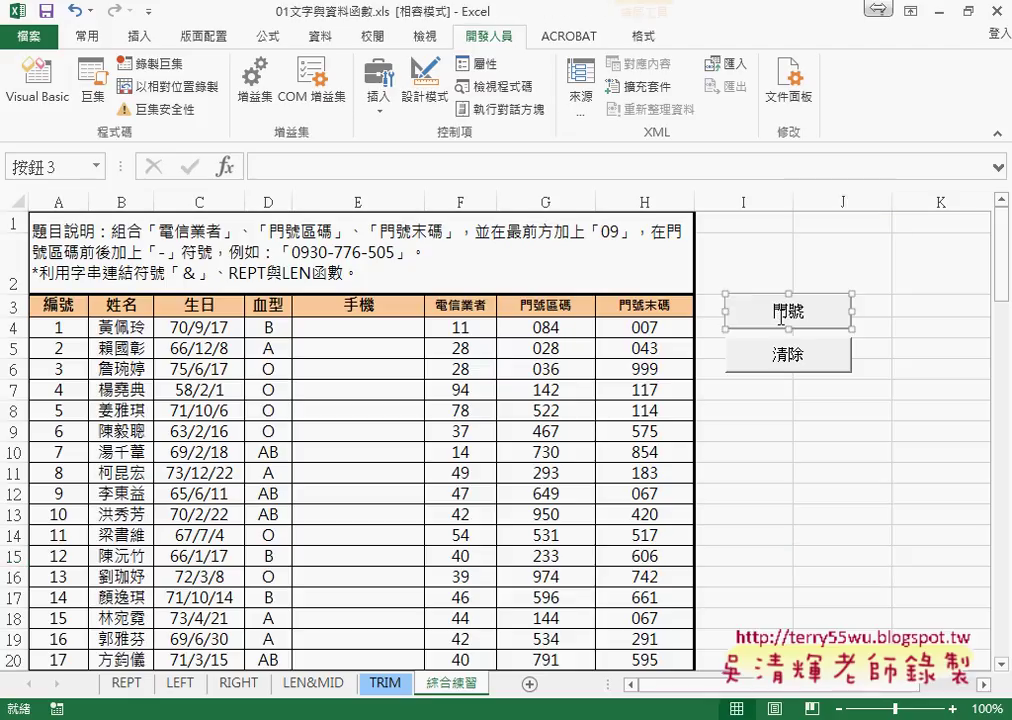
left_click(777, 354, "ctrl")
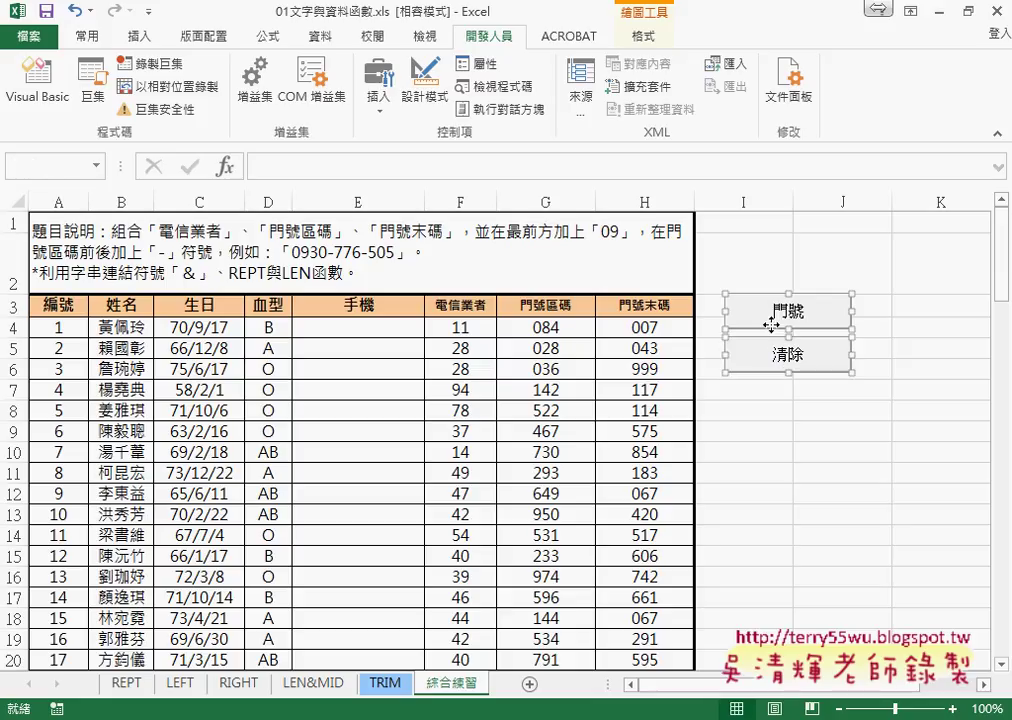
left_click(645, 38)
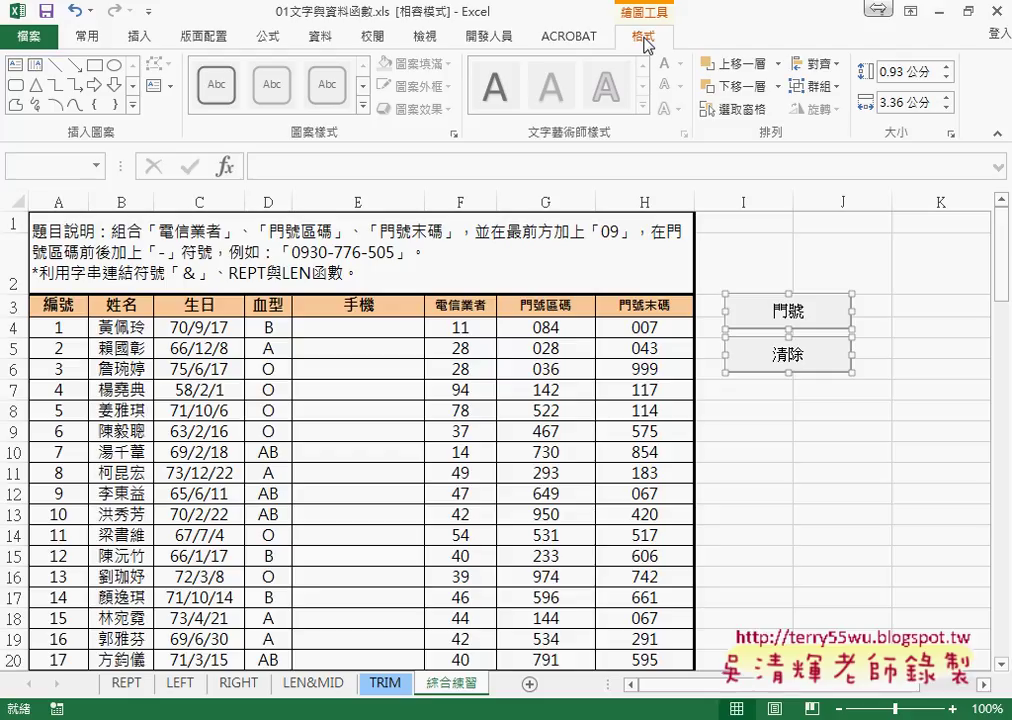
left_click(818, 64)
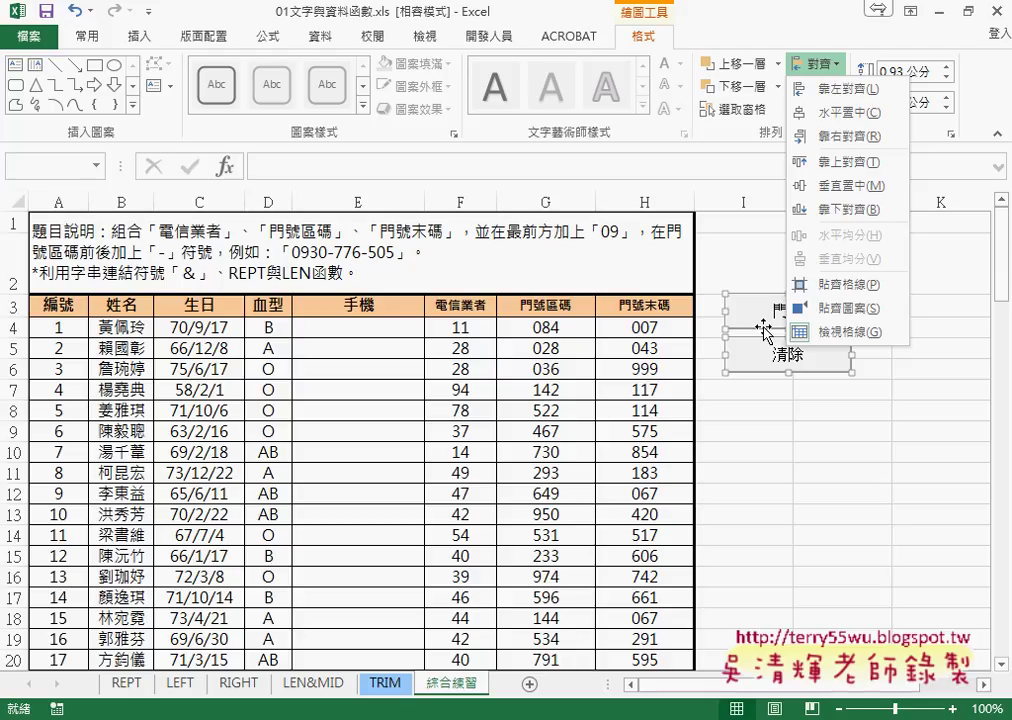
left_click(833, 100)
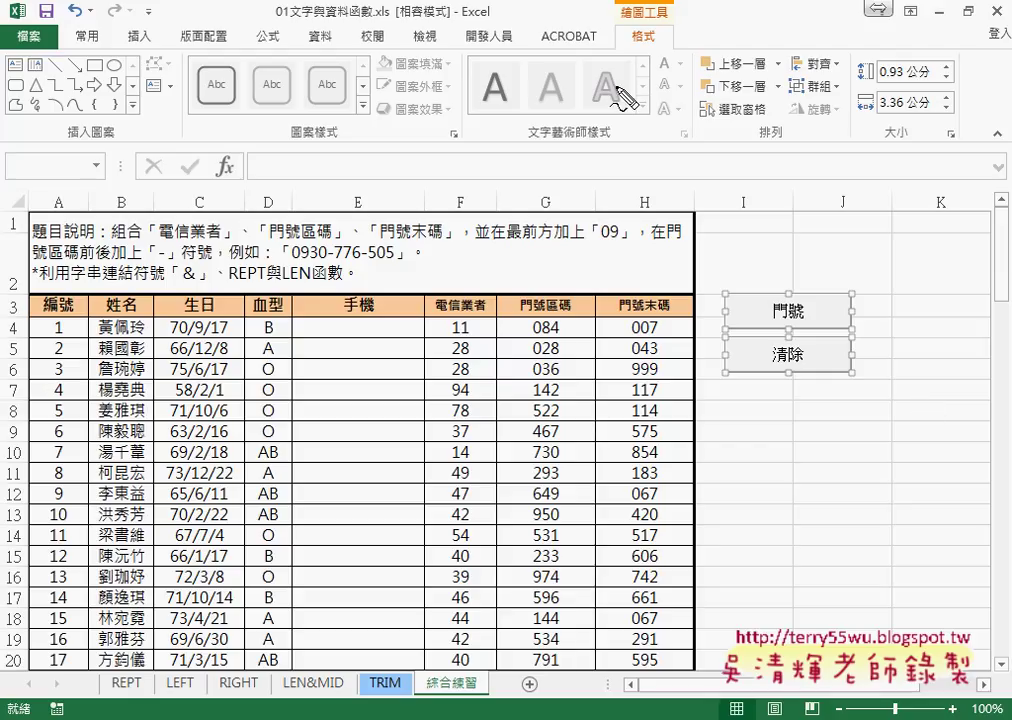
left_click_drag(660, 24, 664, 70)
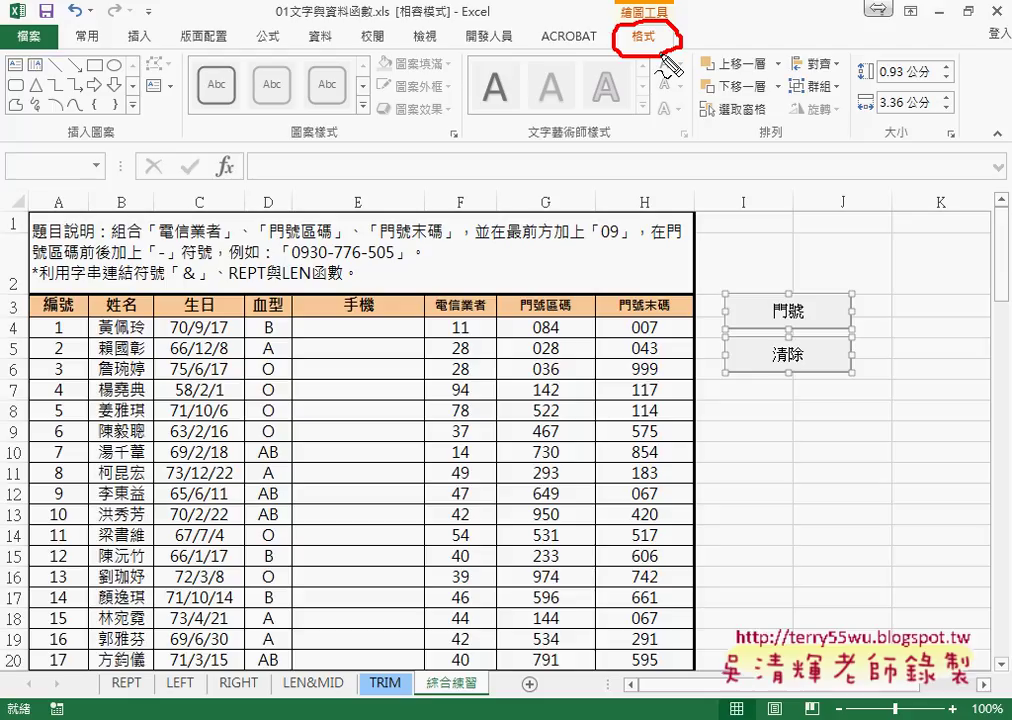
key("Escape")
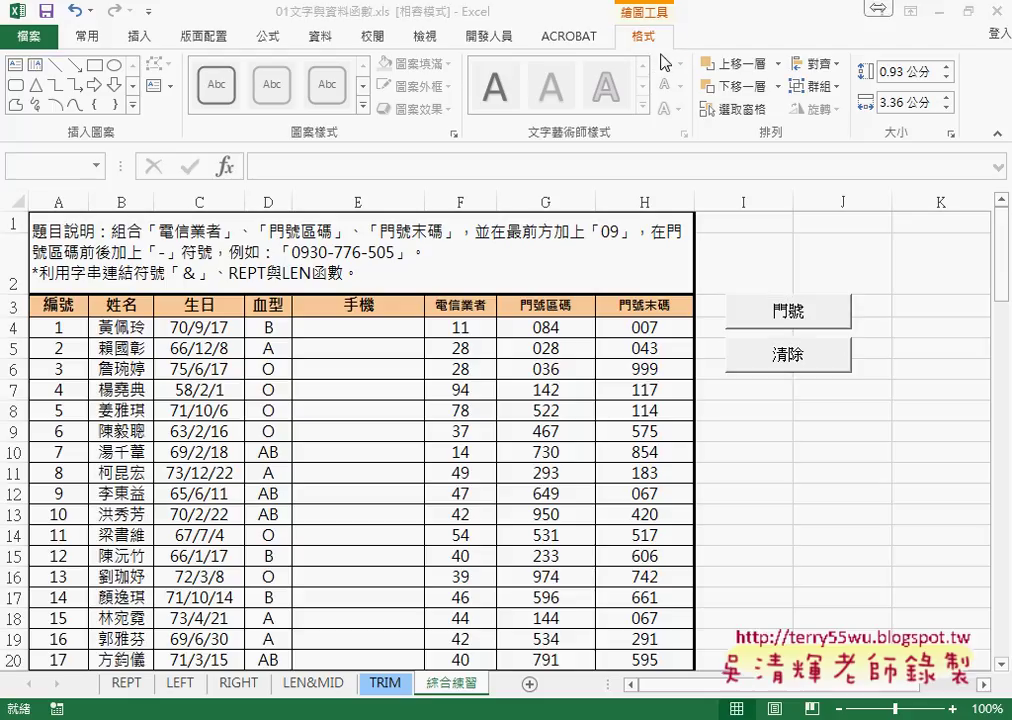
left_click(851, 490)
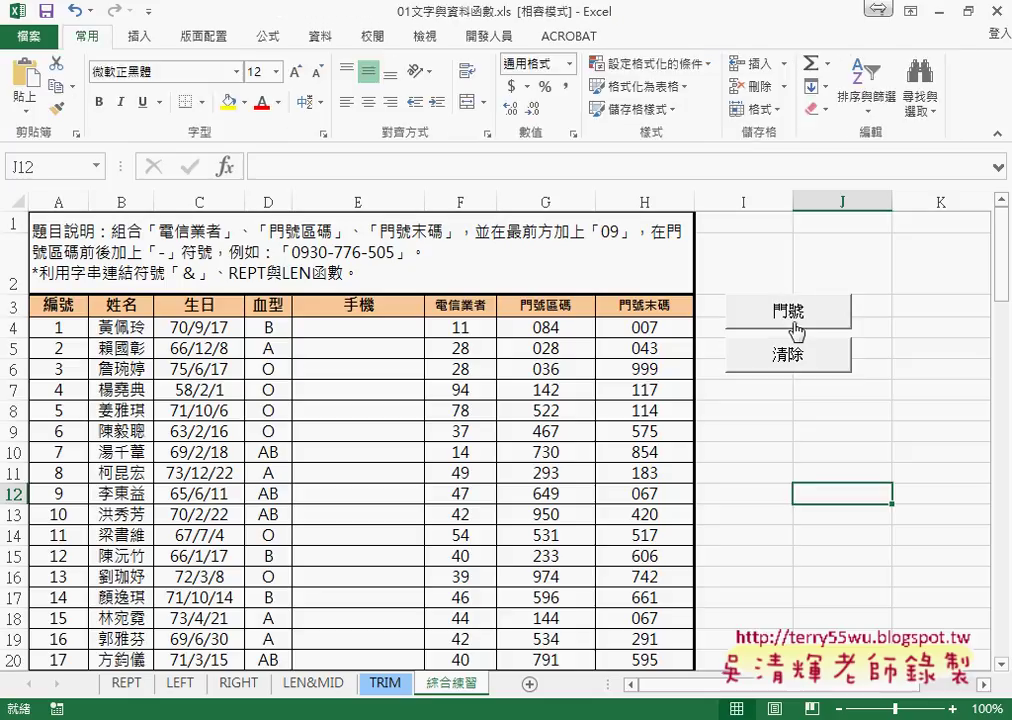
left_click(791, 314)
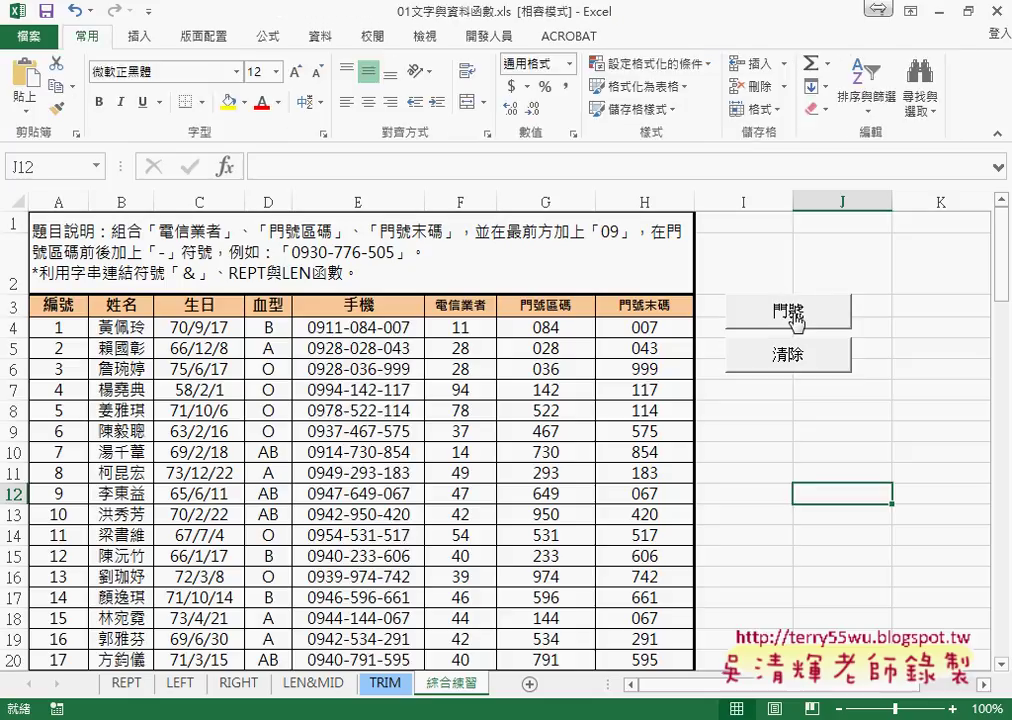
left_click(799, 370)
left_click(802, 318)
left_click(806, 358)
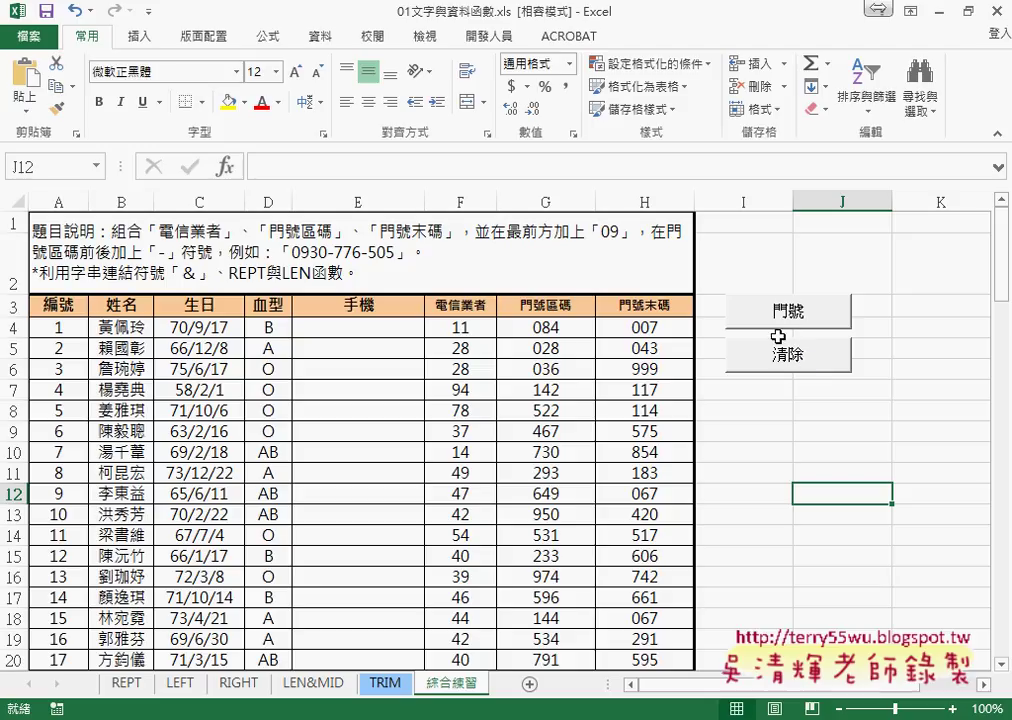
left_click(485, 36)
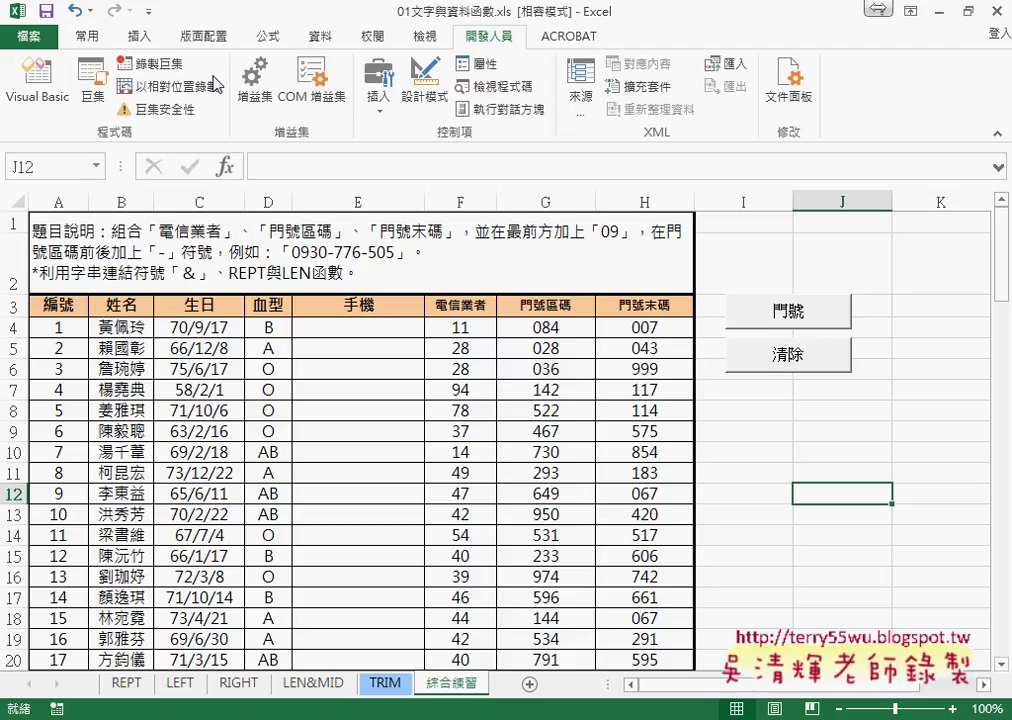
Draw a small Smiley Face shape from the Shapes gallery just below the 清除 button.
left_click(145, 37)
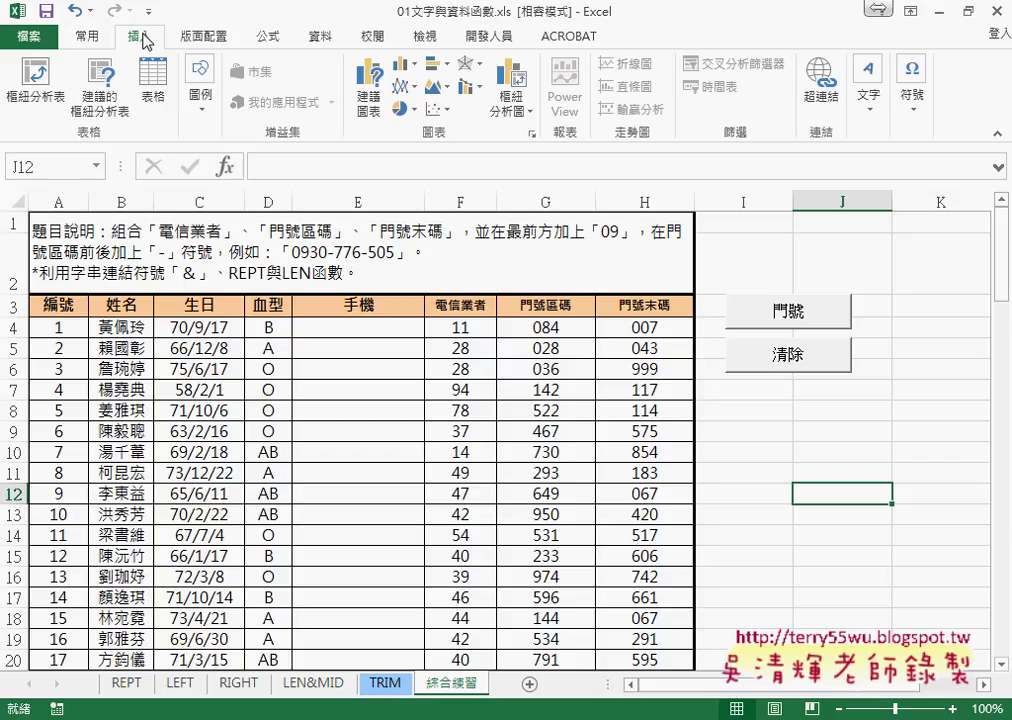
left_click(201, 128)
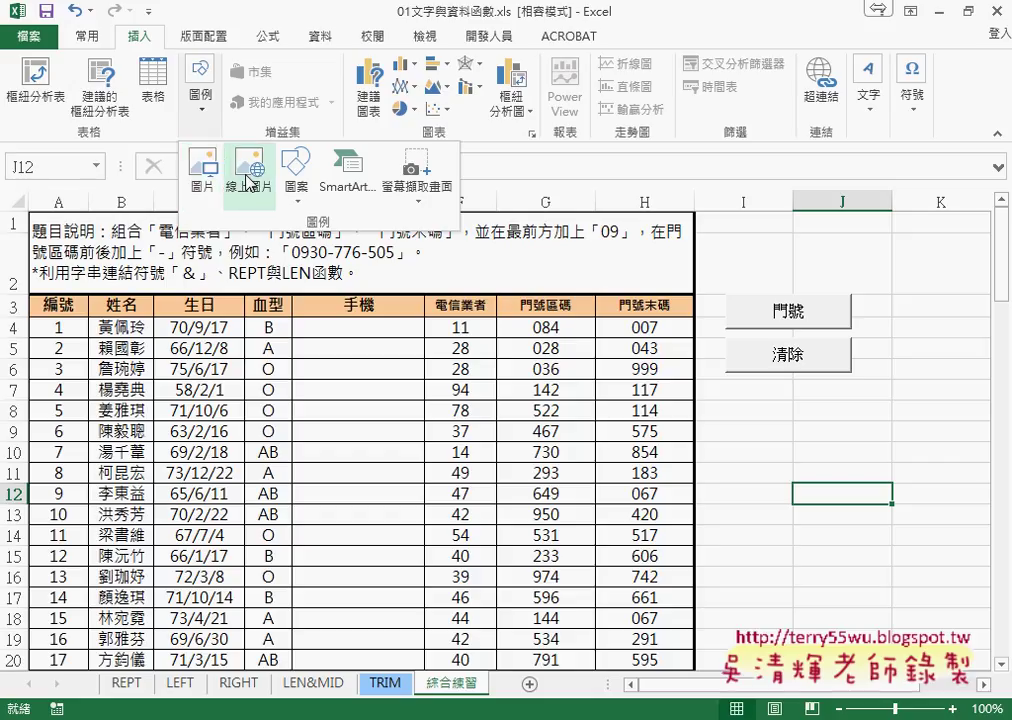
left_click(297, 190)
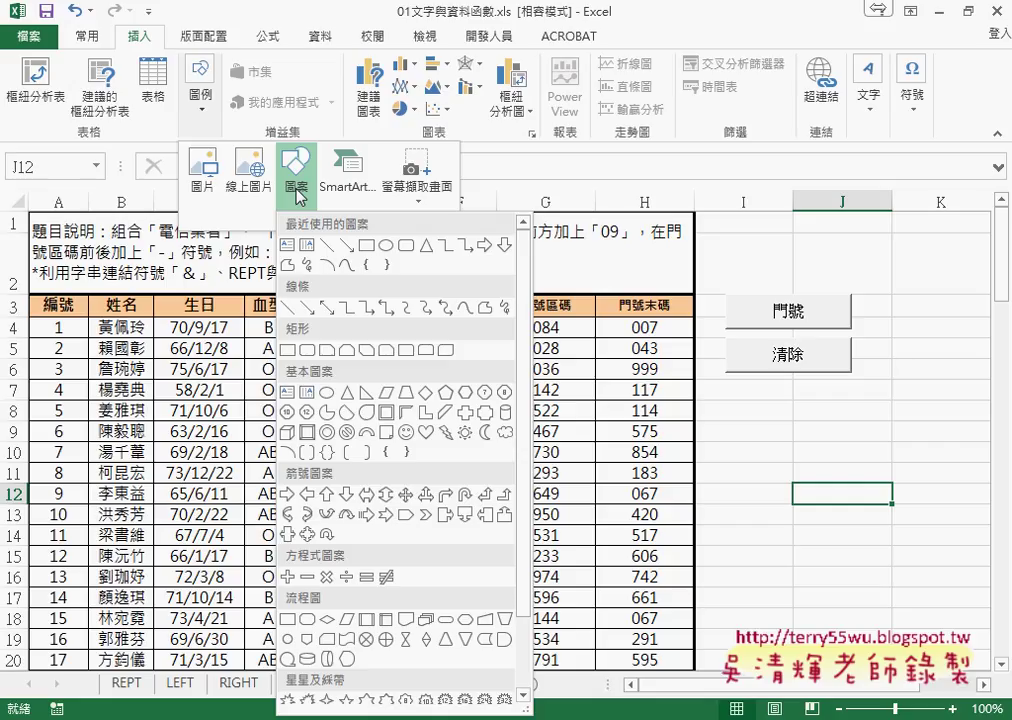
left_click(318, 348)
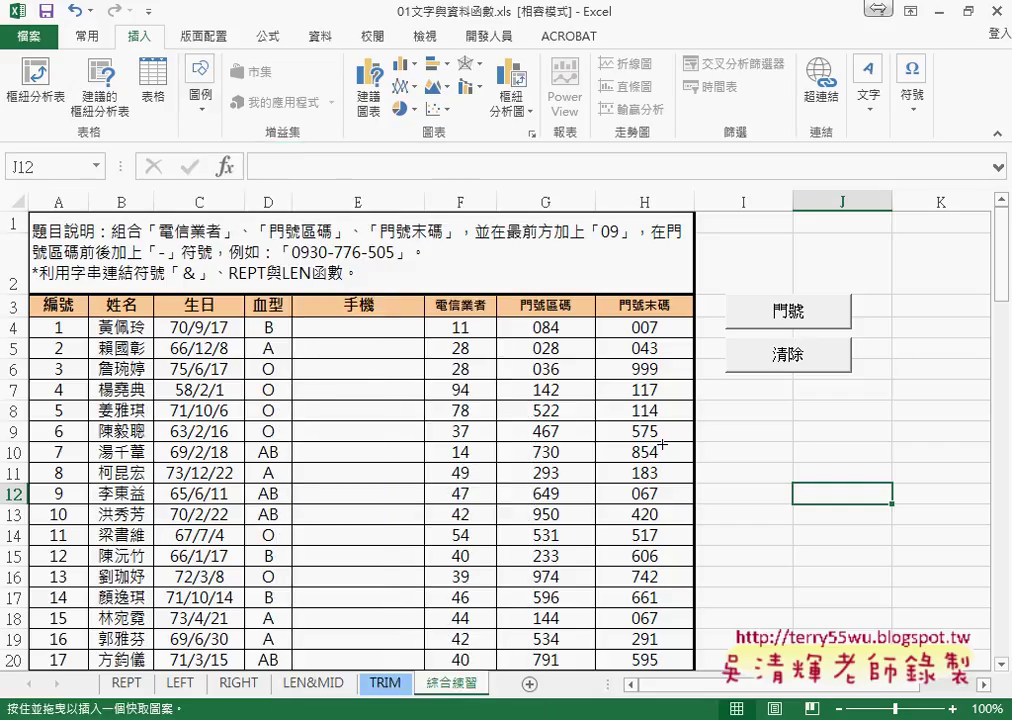
left_click_drag(766, 411, 800, 443)
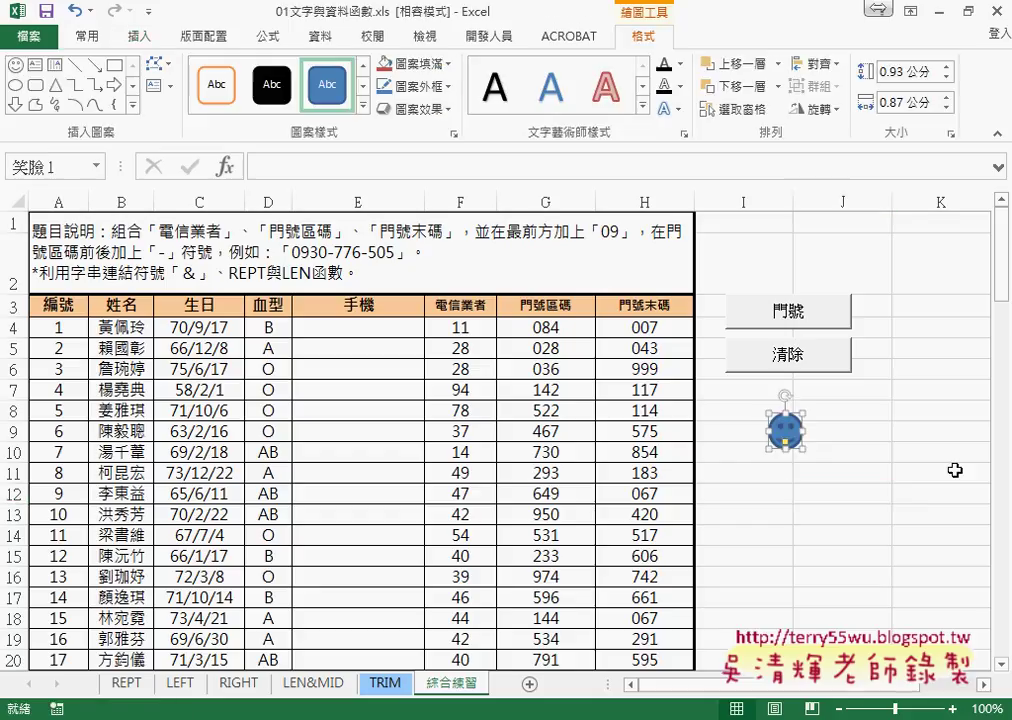
Give the smiley face a light green shape style.
left_click(363, 104)
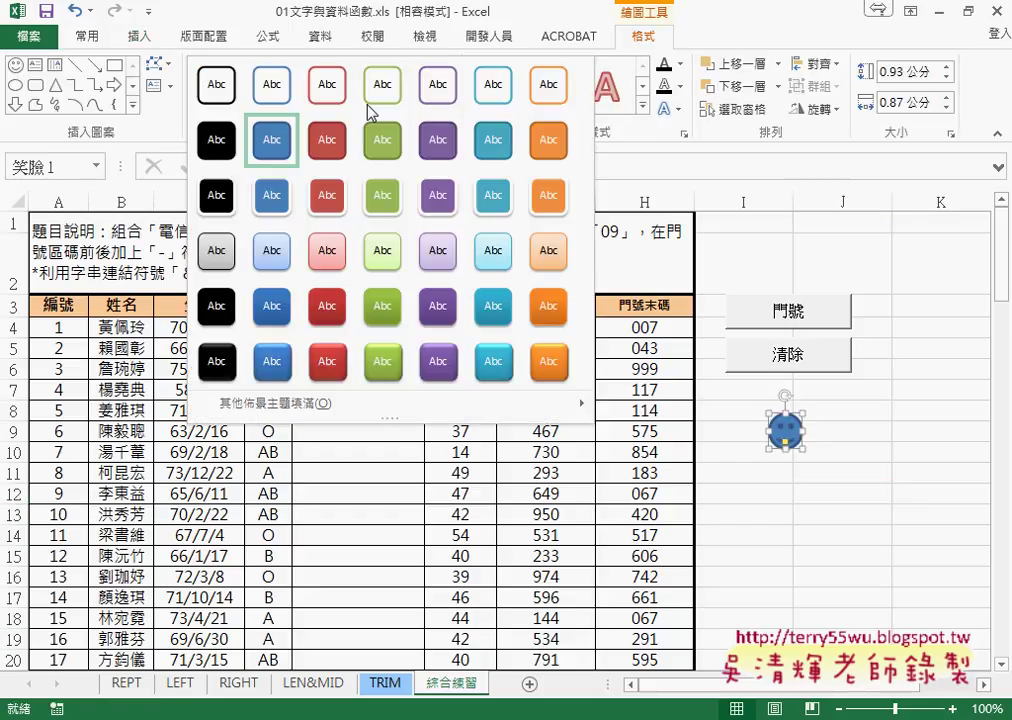
left_click(380, 263)
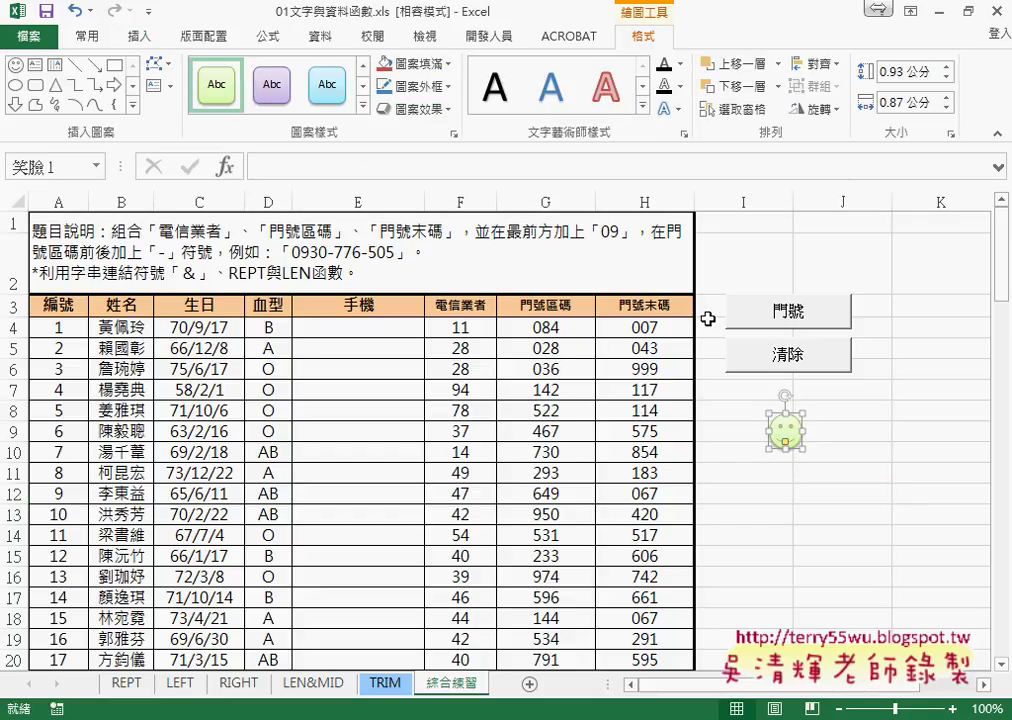
left_click(850, 440)
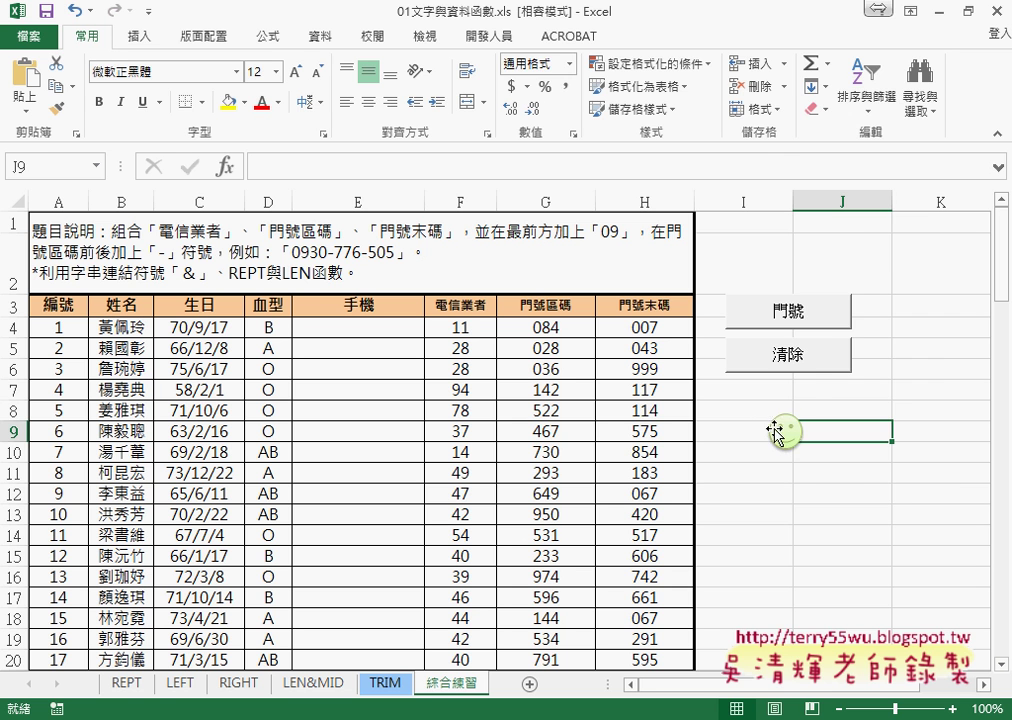
Assign the 門號 macro to the smiley face shape.
right_click(776, 432)
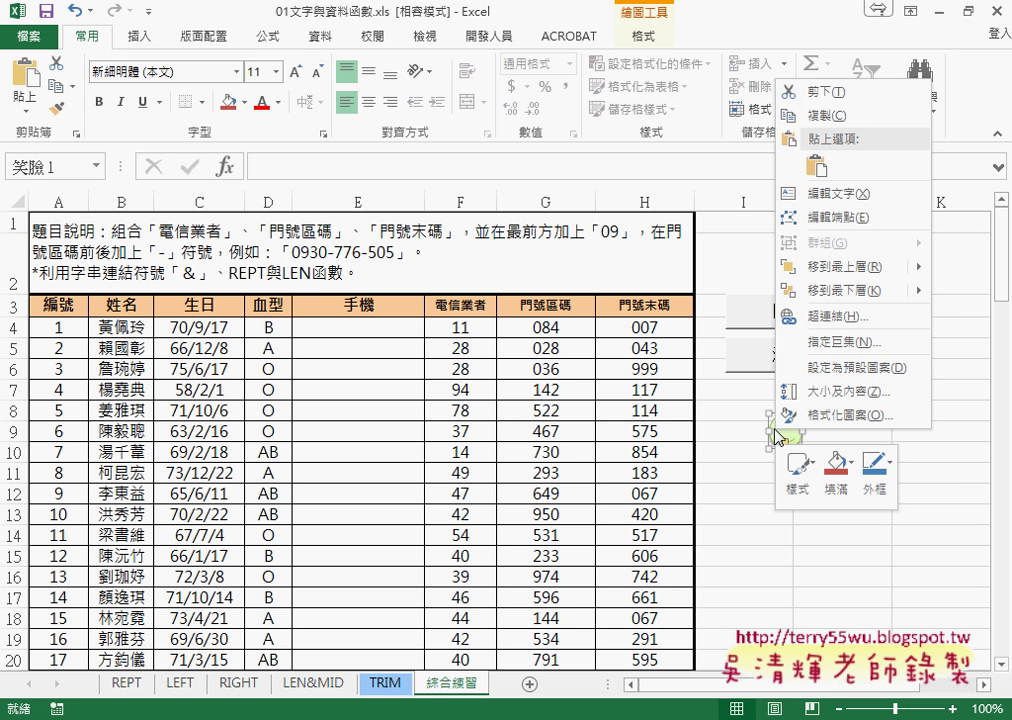
left_click(811, 344)
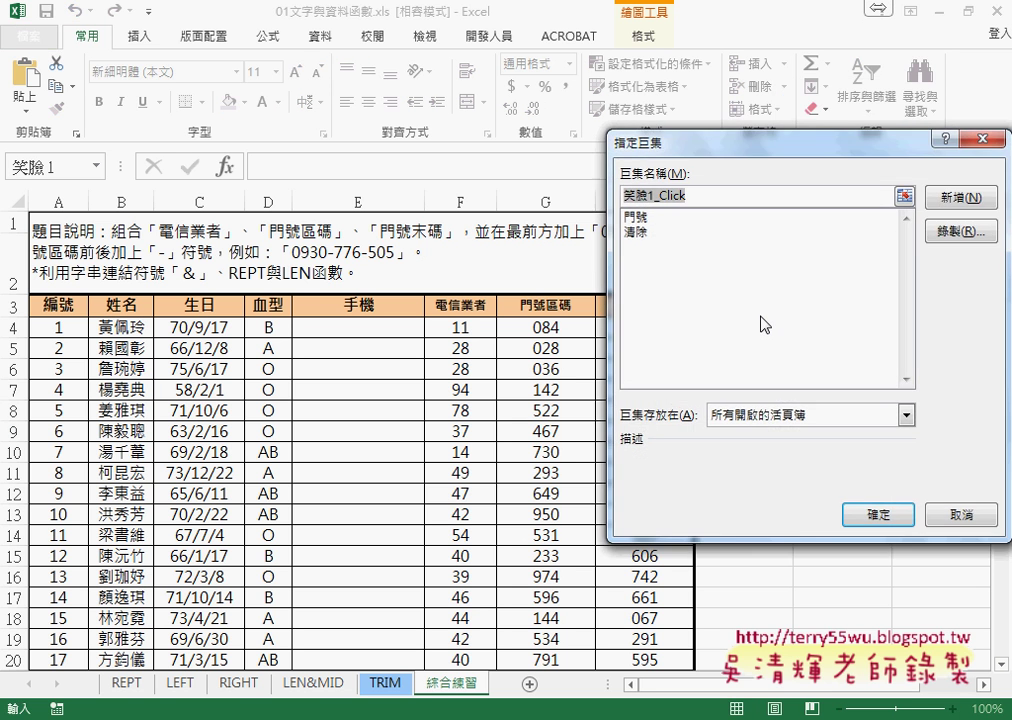
left_click(640, 216)
left_click(897, 513)
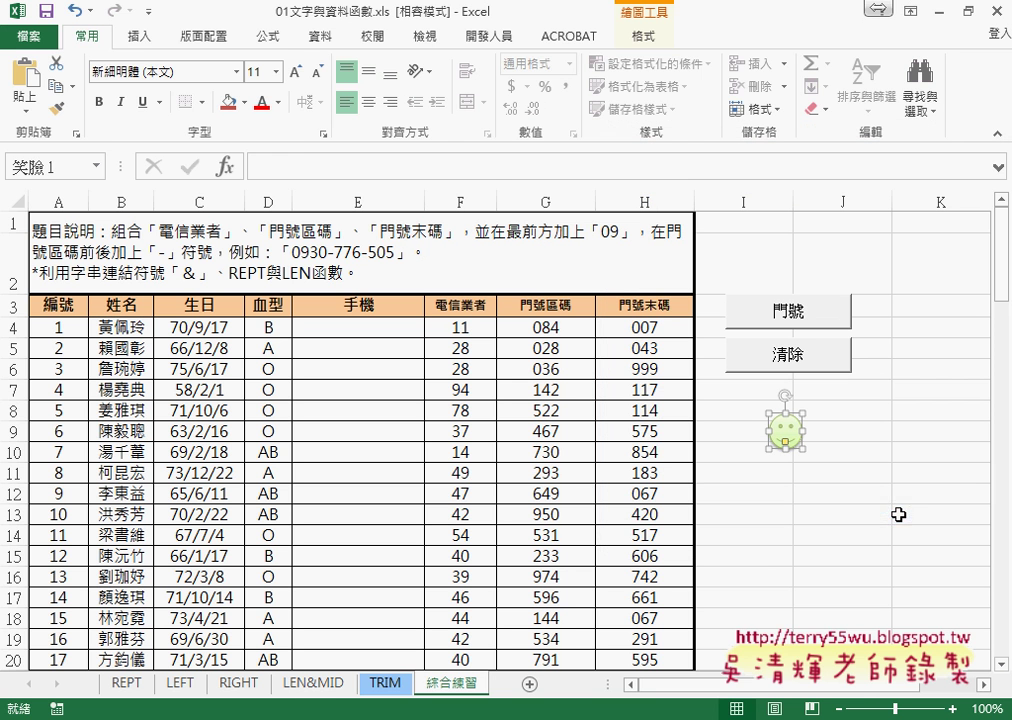
left_click(140, 36)
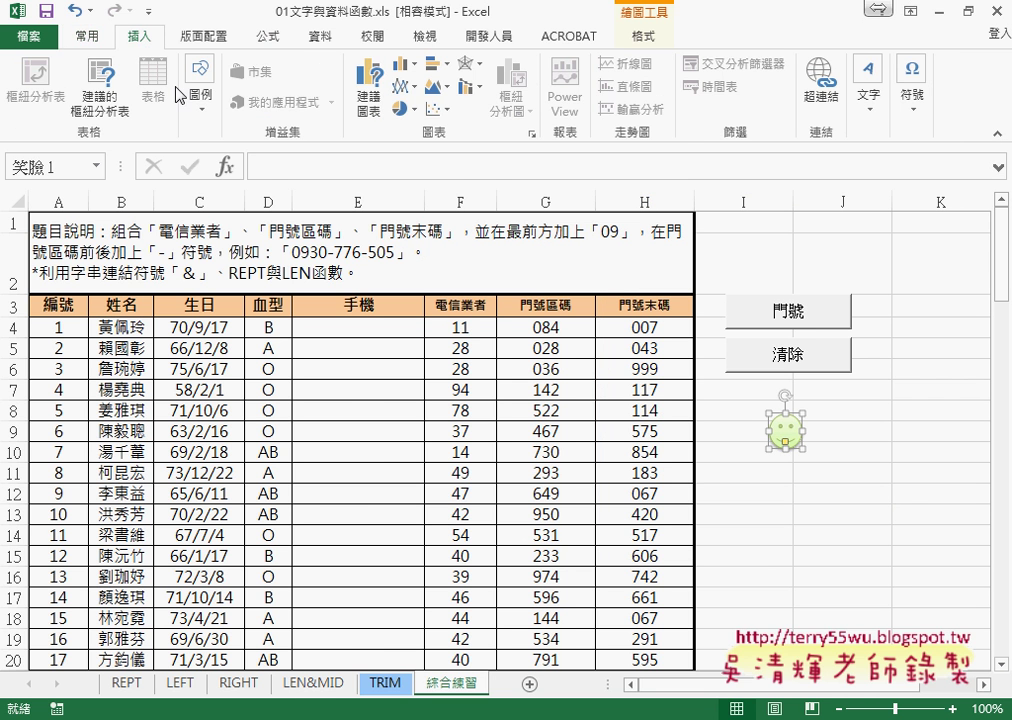
Draw a Multiply (X) shape below the smiley and give it a light red style.
left_click(200, 80)
left_click(297, 190)
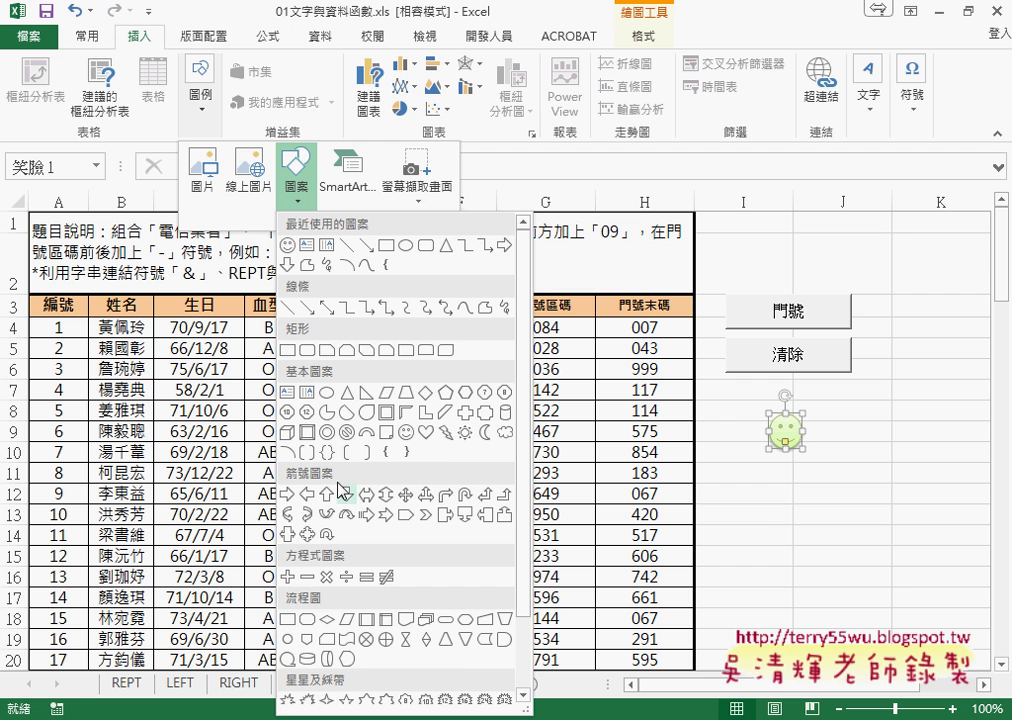
left_click(326, 578)
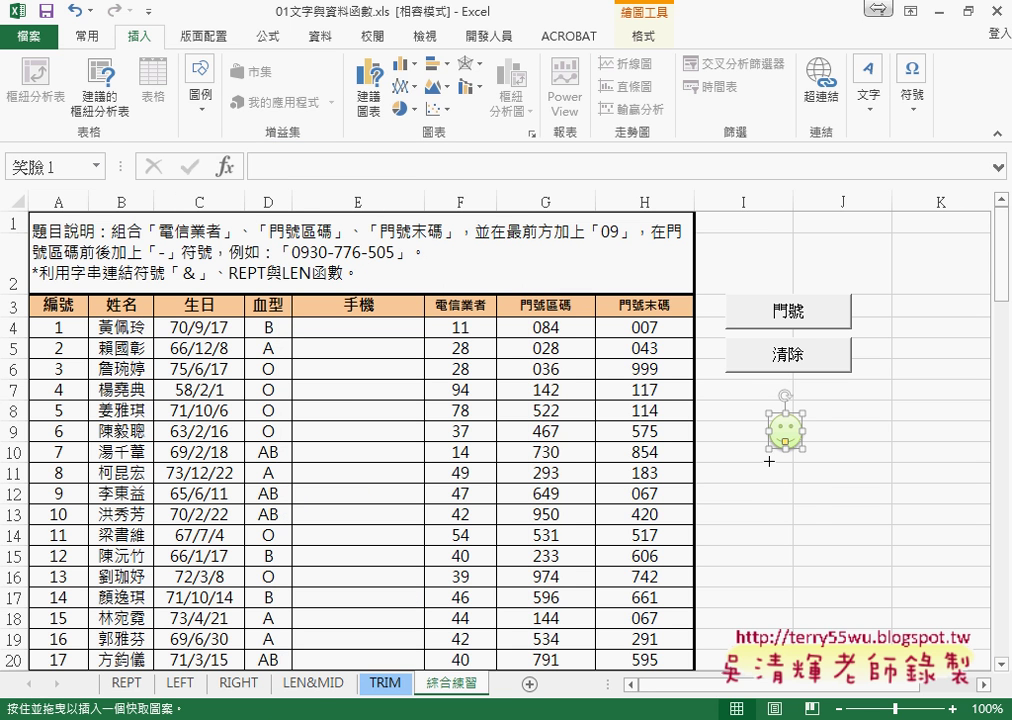
left_click_drag(769, 462, 808, 508)
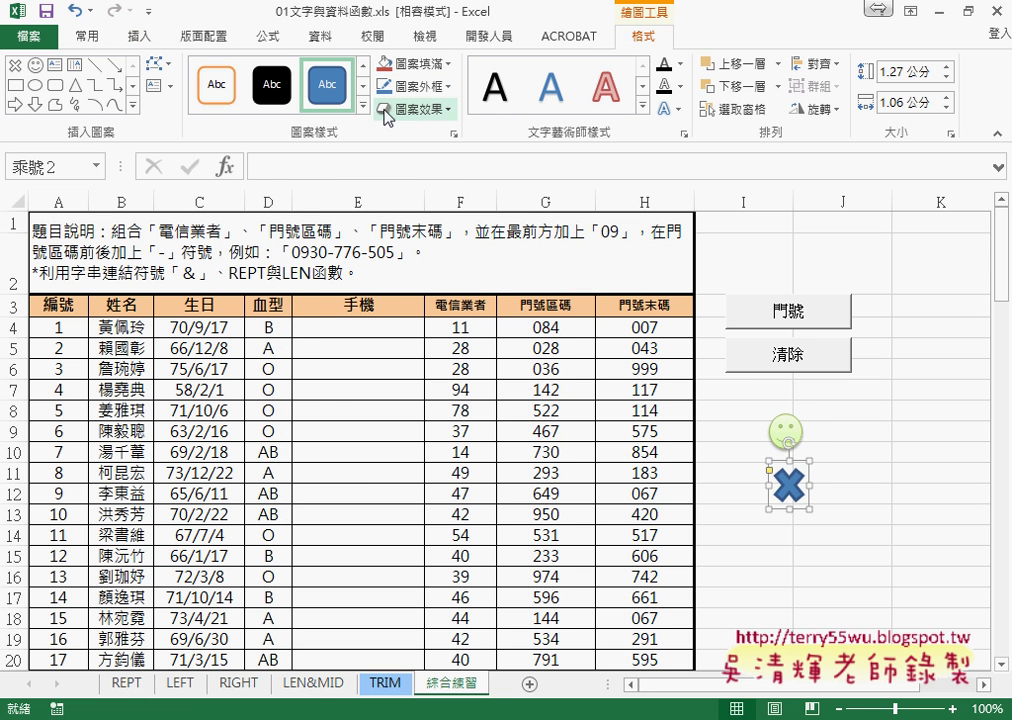
left_click(363, 110)
left_click(341, 270)
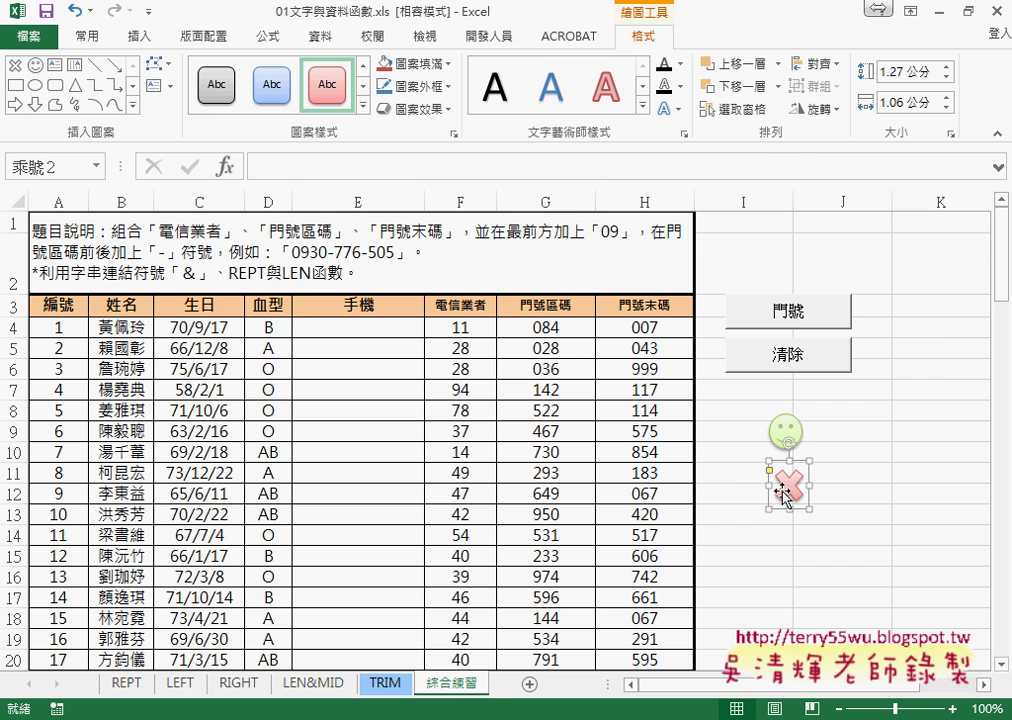
Assign the 清除 macro to the X shape.
right_click(793, 483)
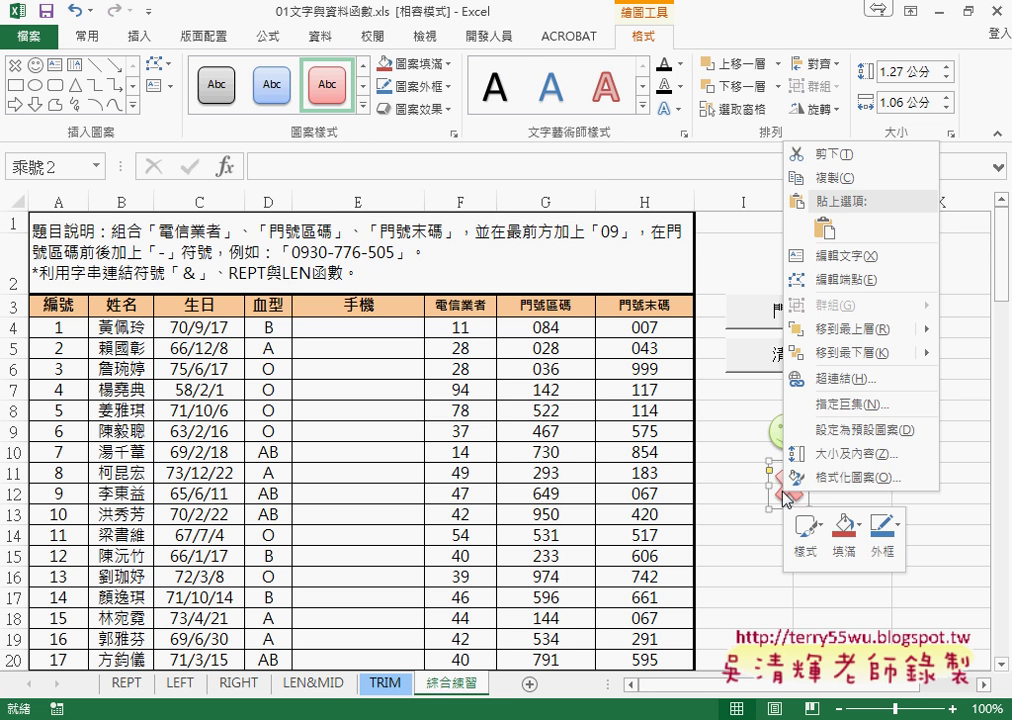
left_click(826, 404)
left_click(632, 293)
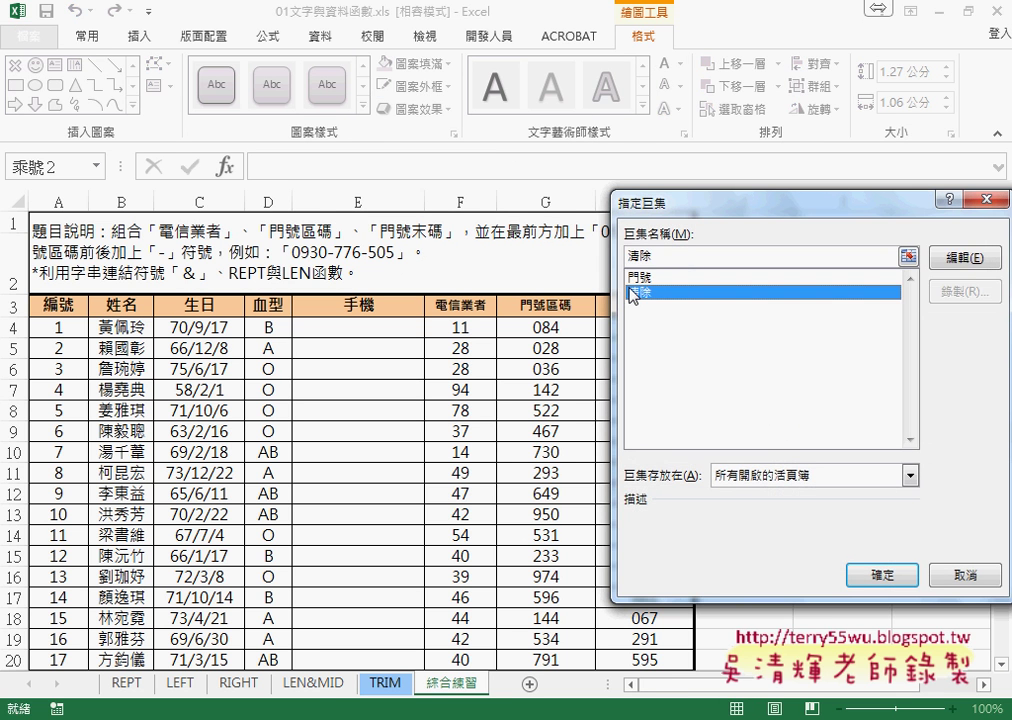
left_click(857, 576)
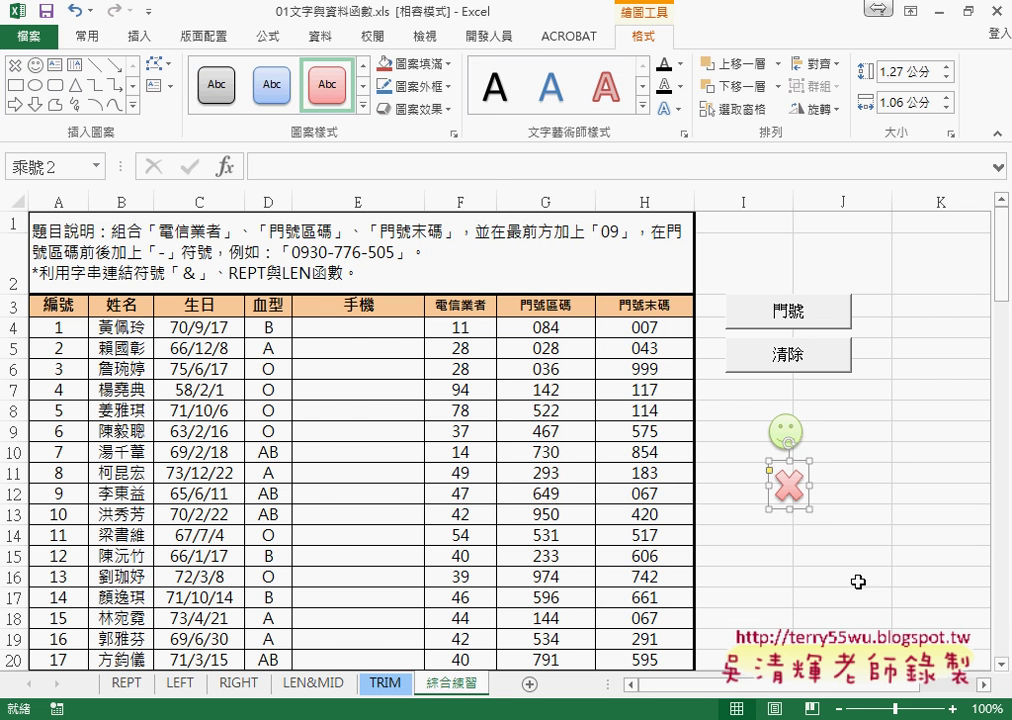
left_click(857, 581)
Test the smiley (fills column E) and X (clears it), then select the old 門號 button.
left_click(783, 436)
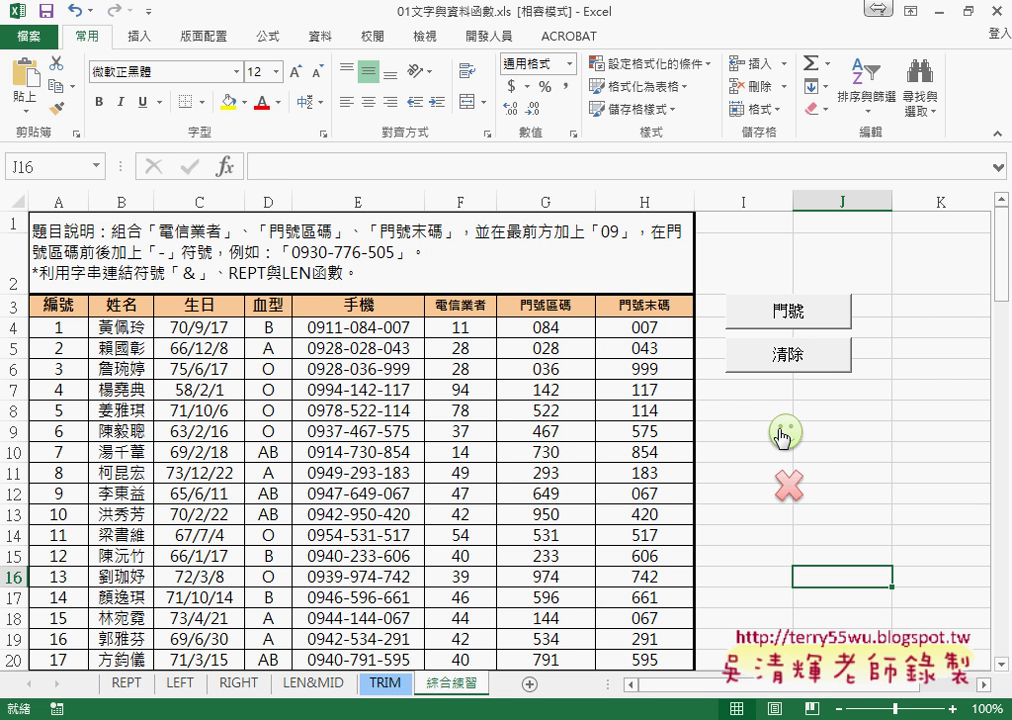
left_click(790, 485)
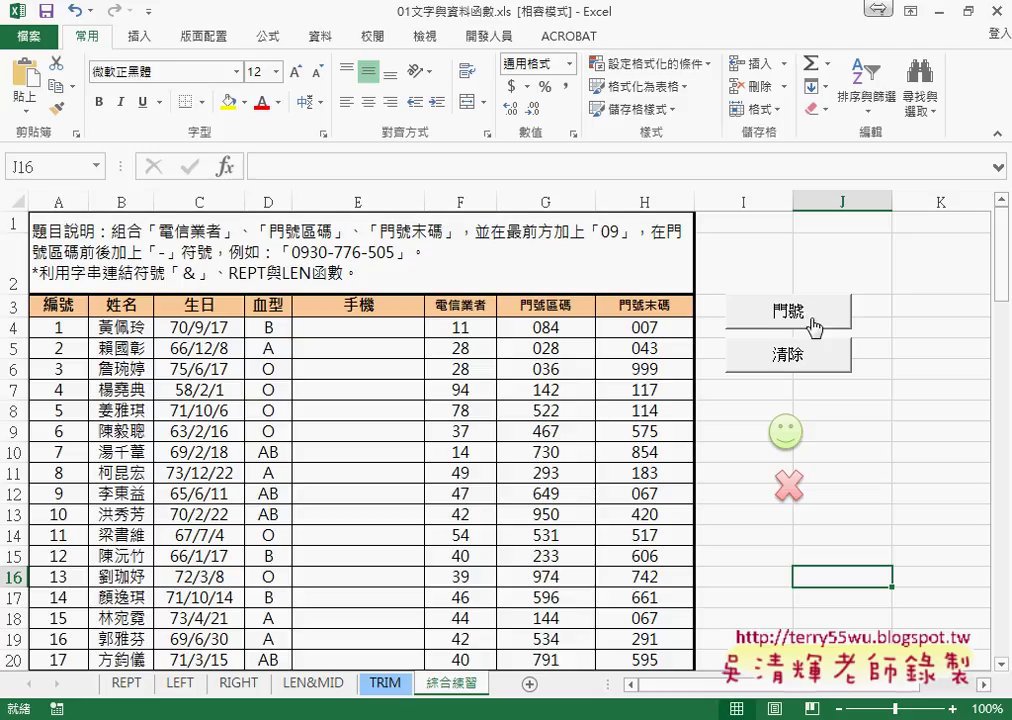
left_click(812, 322, "ctrl")
Delete the old 門號 and 清除 form buttons, then select the smiley shape.
left_click(795, 360, "ctrl")
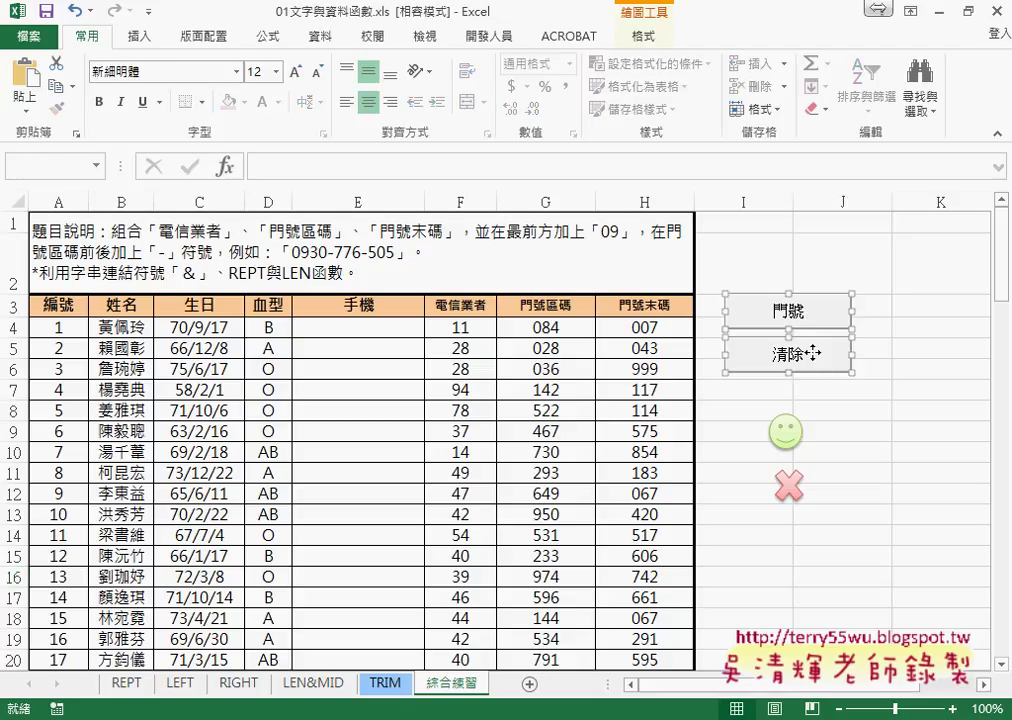
key("Delete")
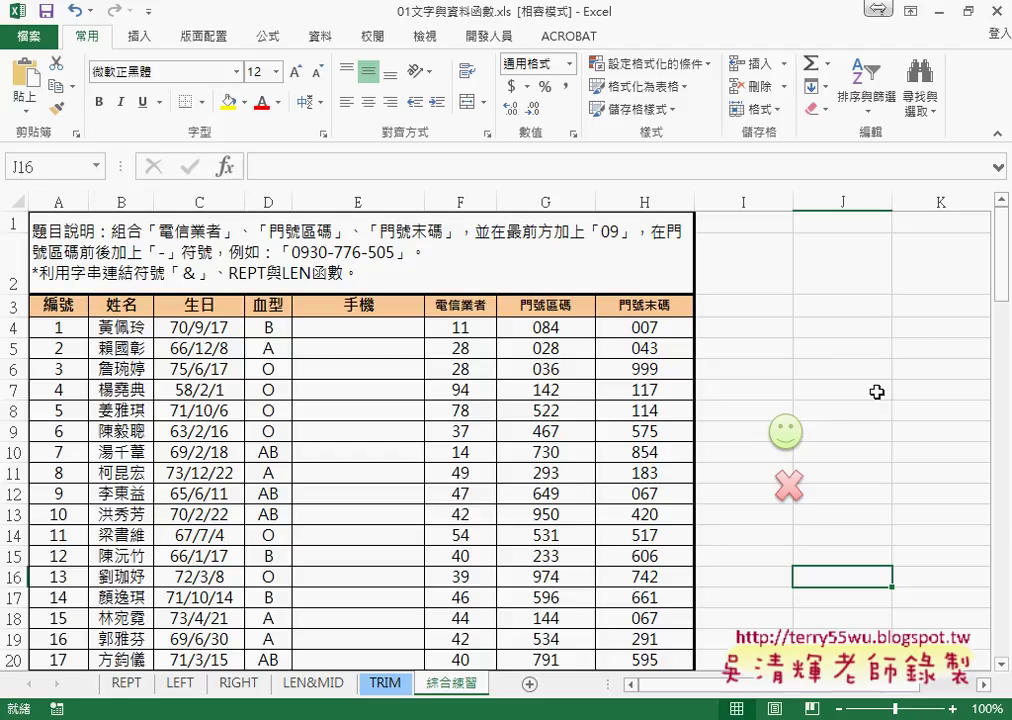
left_click(790, 447, "ctrl")
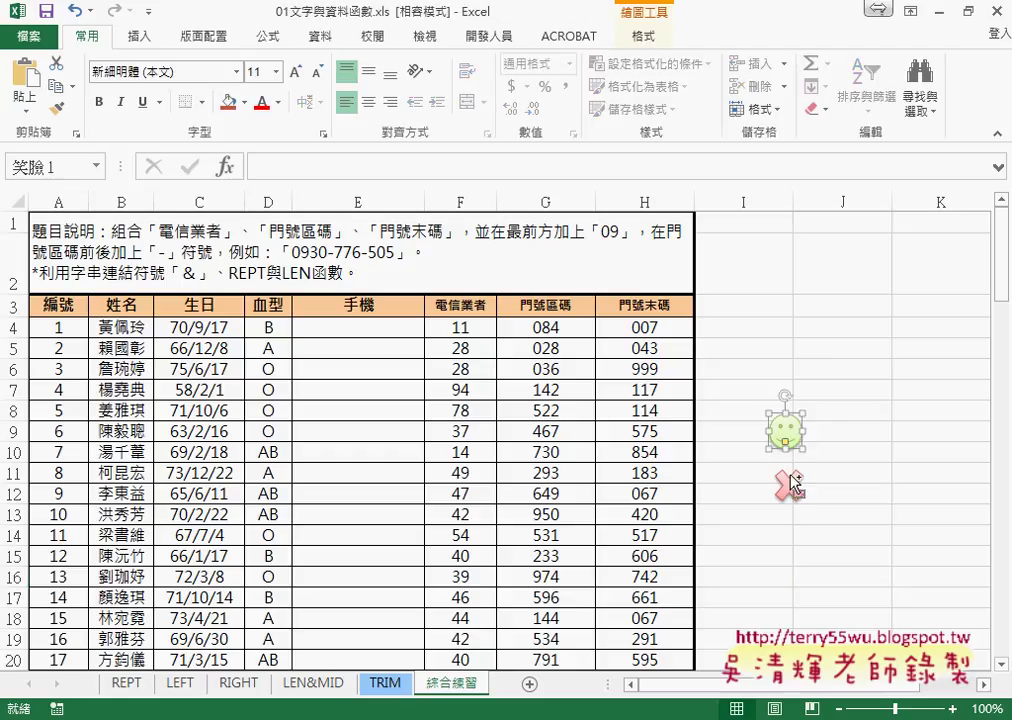
Move the smiley and X shapes together up to column N and deselect them.
left_click(789, 484, "ctrl")
left_click_drag(800, 432, 877, 238)
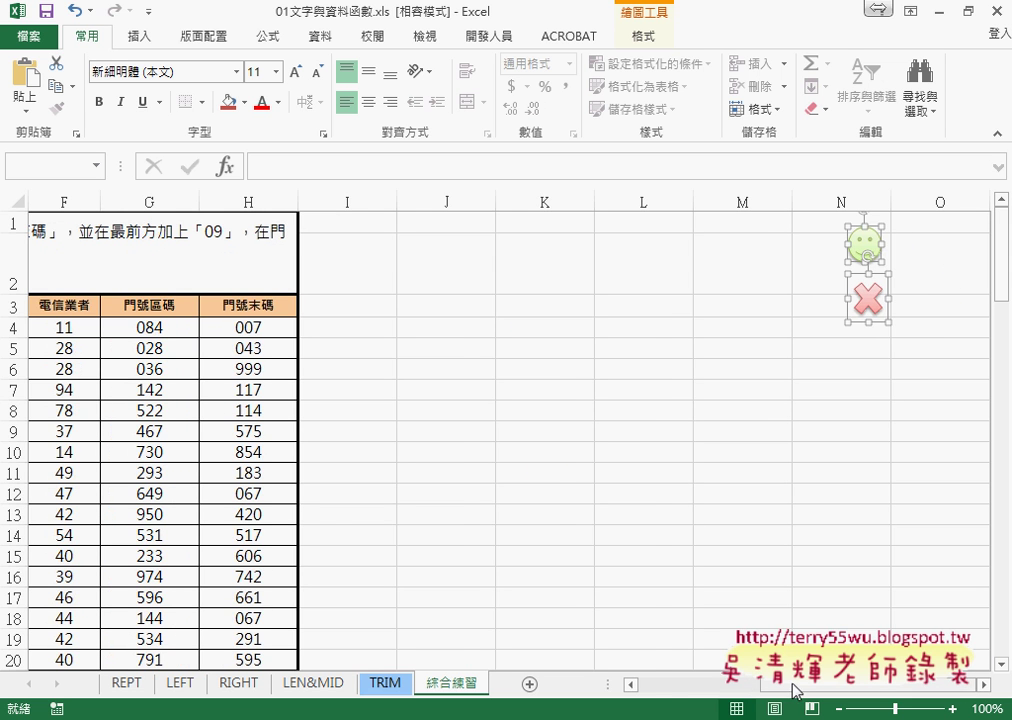
mouse_move(790, 684)
left_mouse_down()
mouse_move(675, 683)
mouse_move(804, 686)
left_mouse_up()
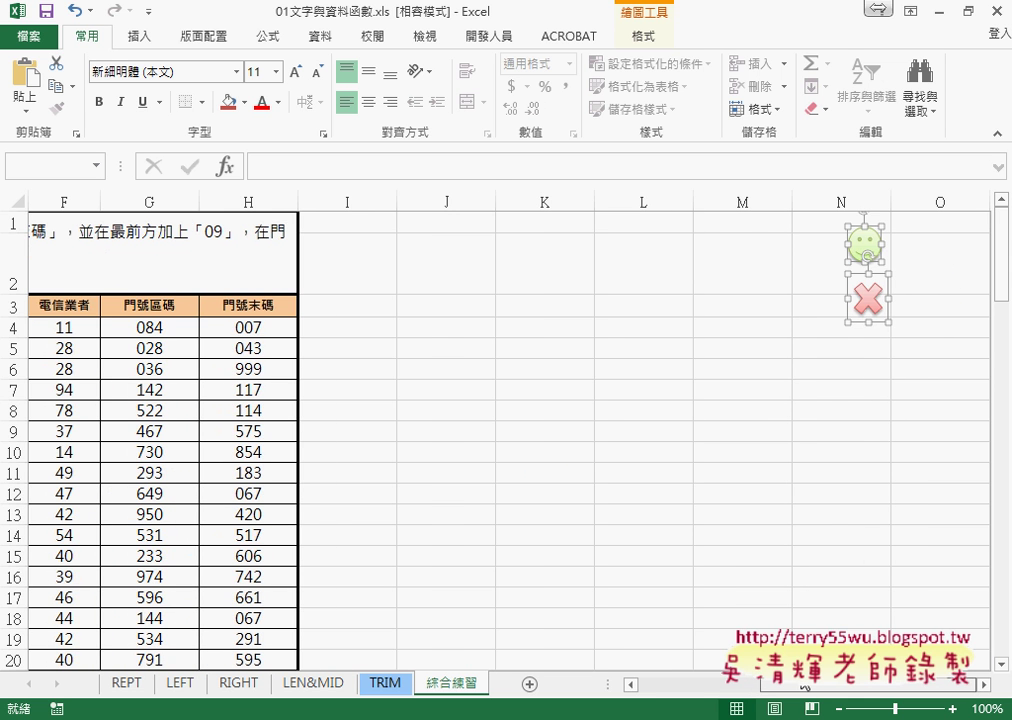
left_click(840, 473)
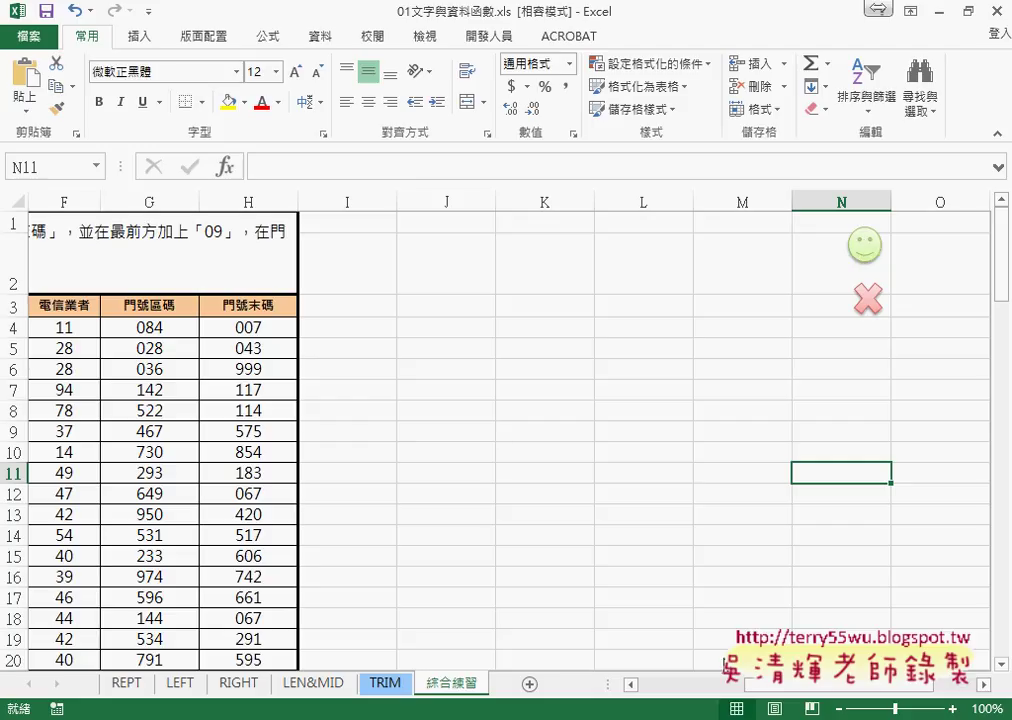
left_click_drag(774, 686, 645, 690)
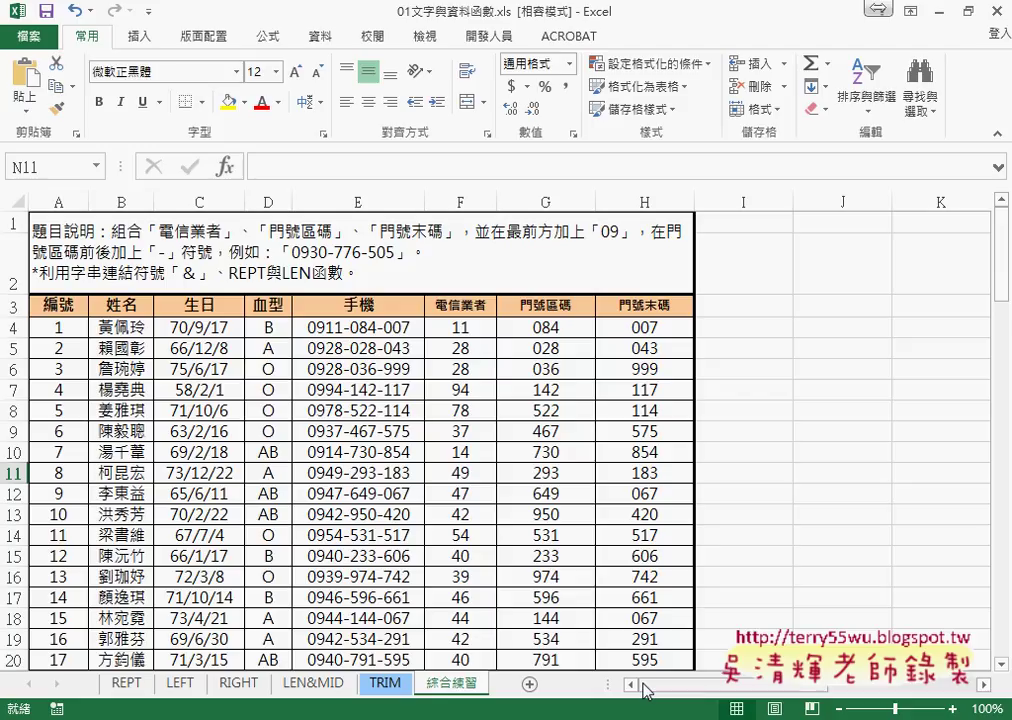
left_click(488, 36)
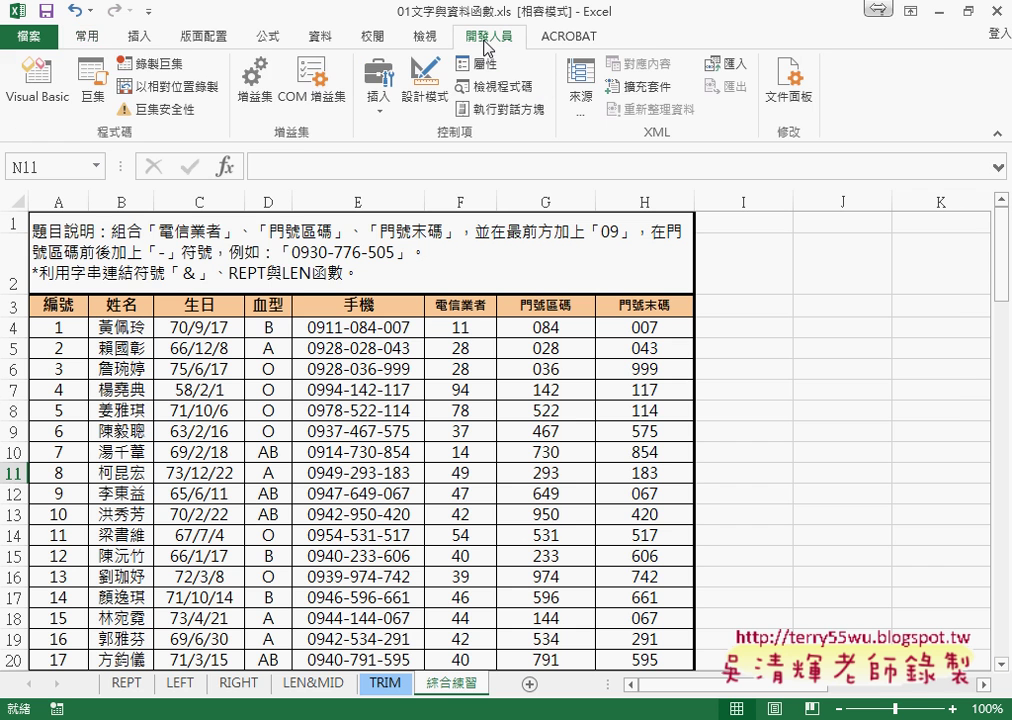
left_click(147, 11)
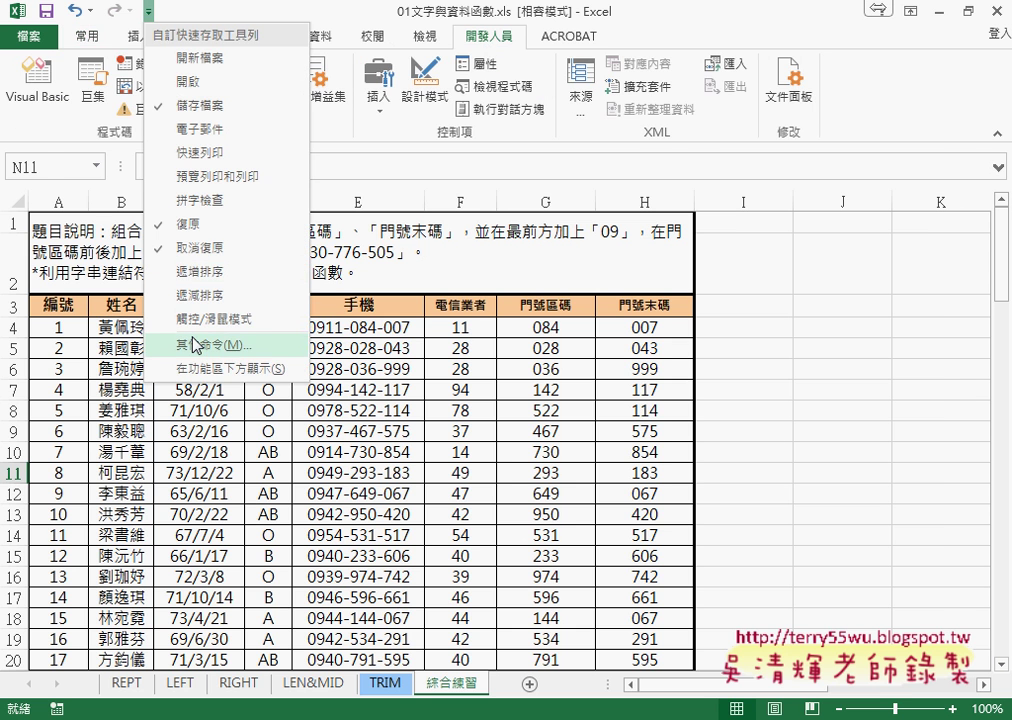
left_click(170, 344)
left_click(150, 237)
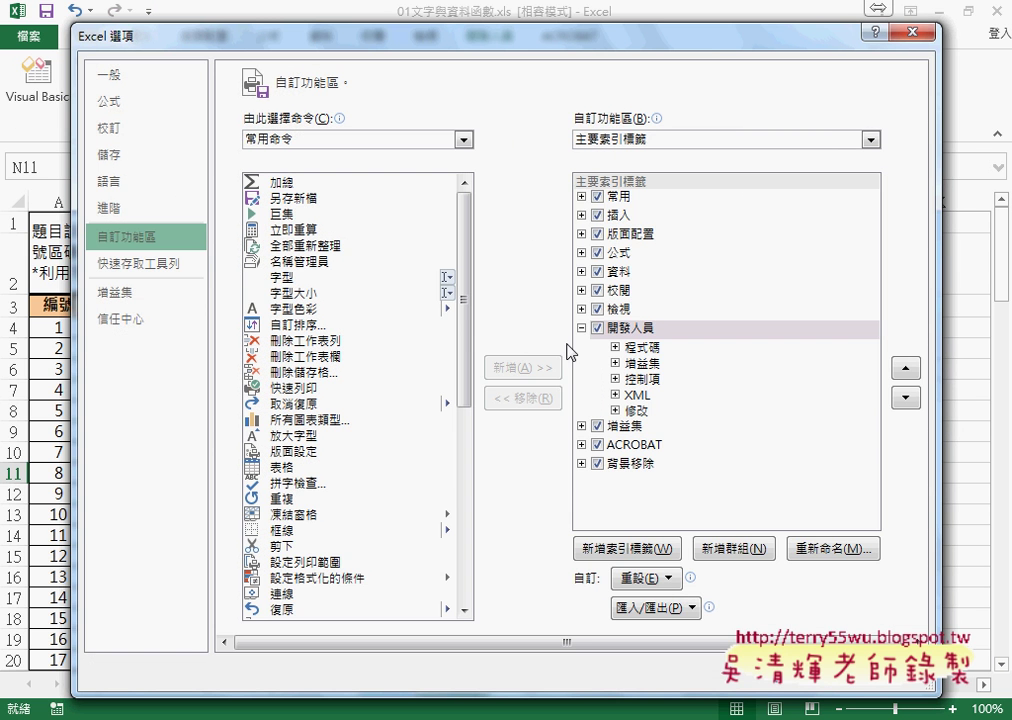
left_click(600, 330)
key("Return")
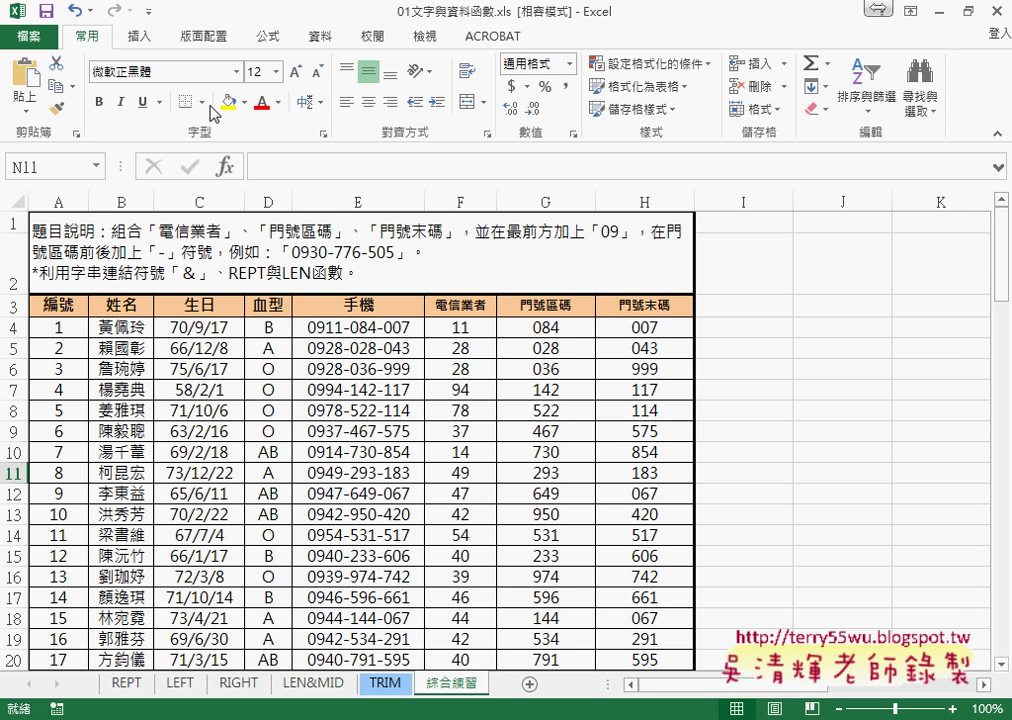
left_click(148, 11)
left_click(210, 344)
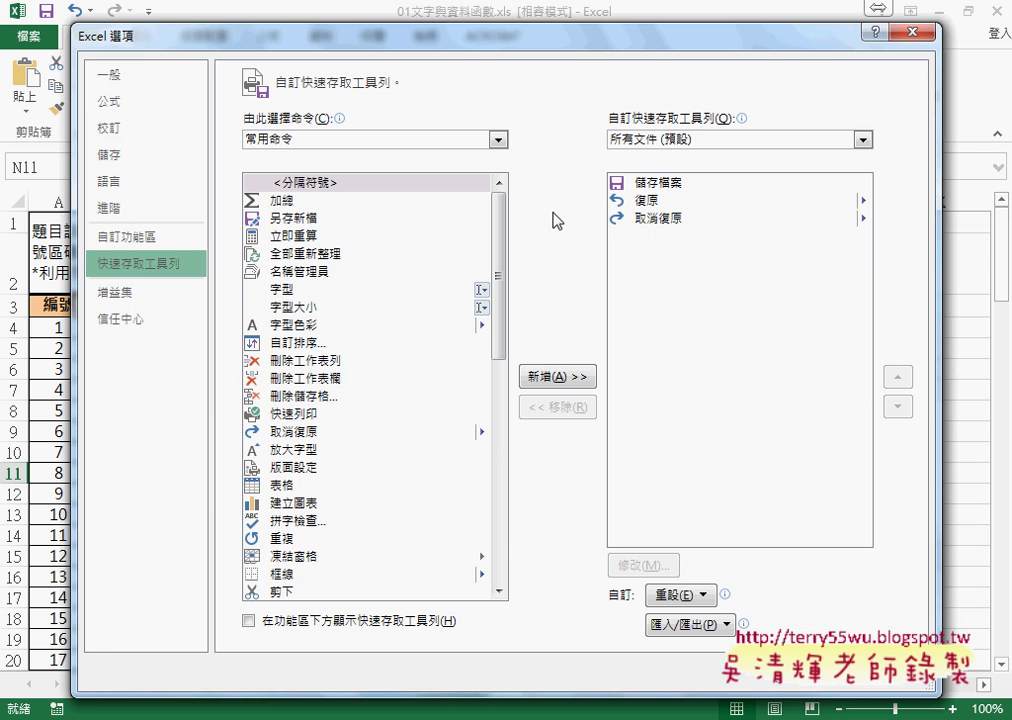
left_click(170, 256)
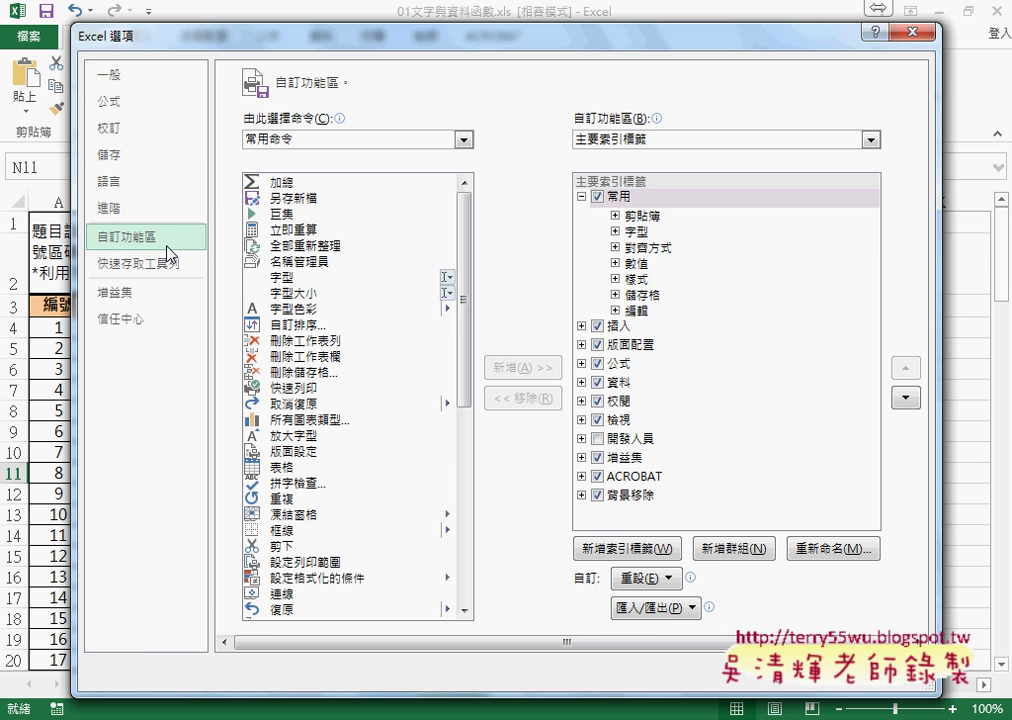
left_click(597, 438)
key("Return")
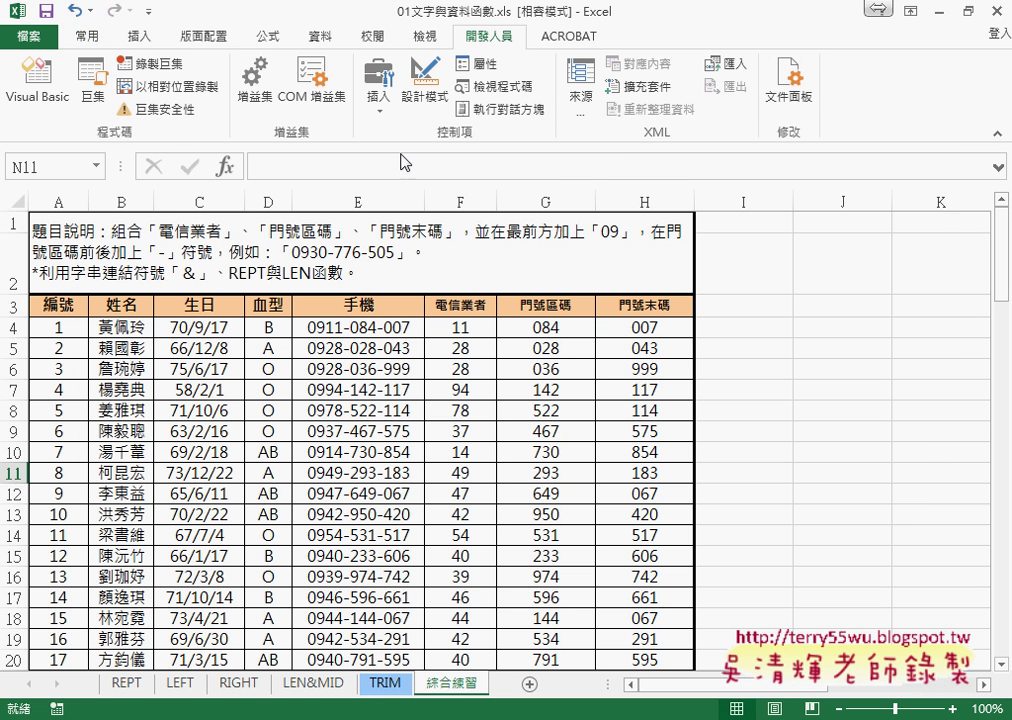
Check the Developer form controls, then open the Insert > Shapes gallery.
left_click(378, 85)
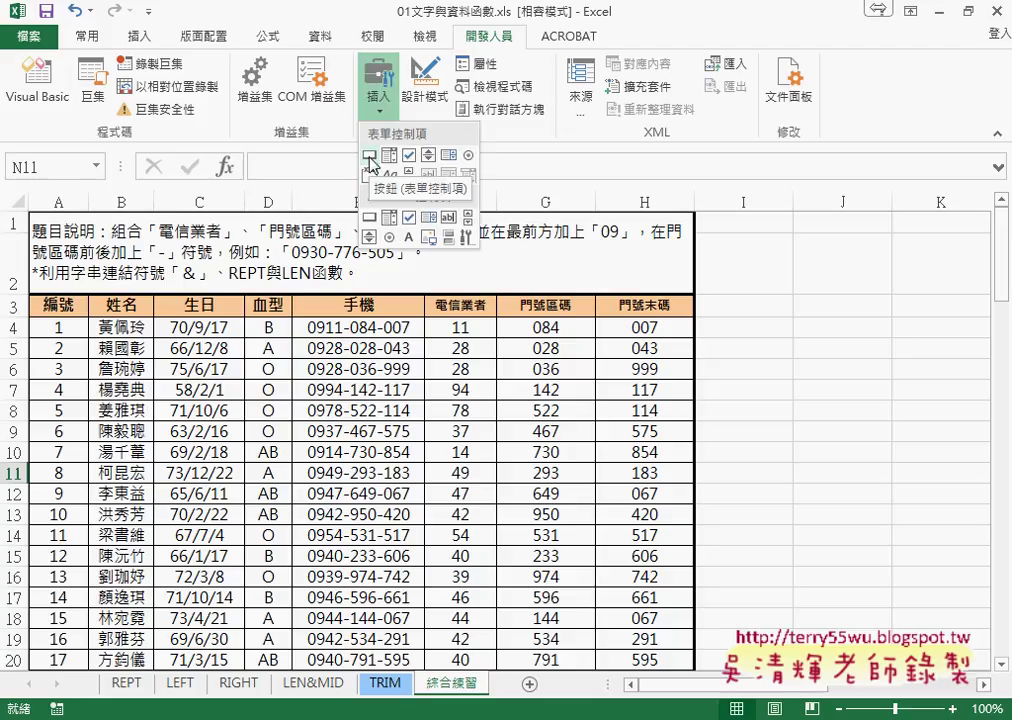
left_click(140, 36)
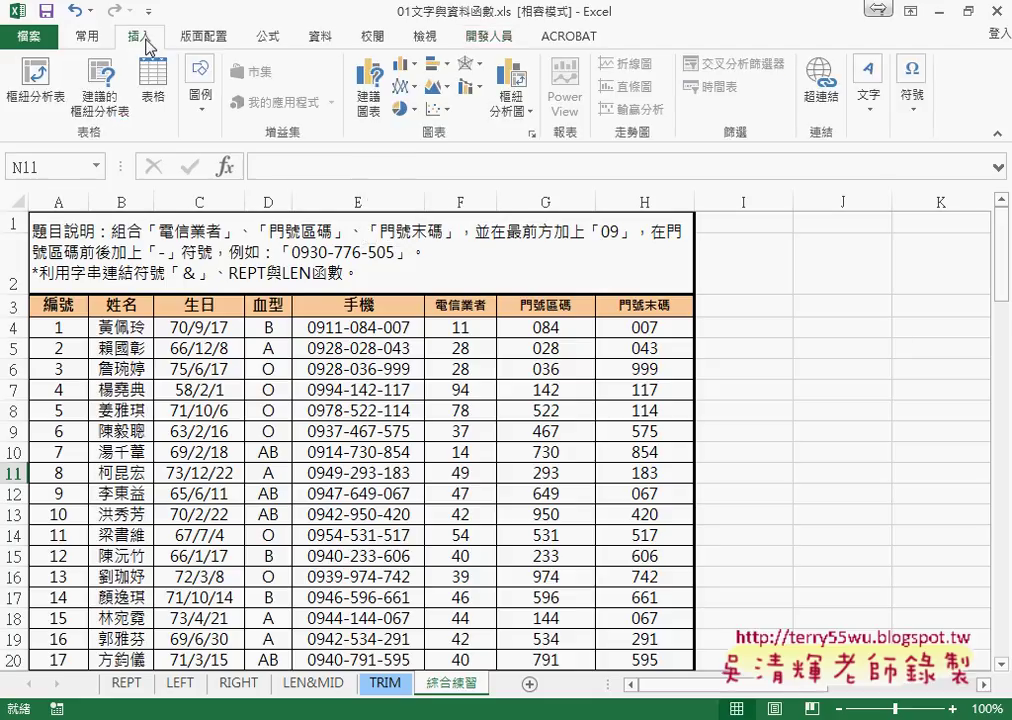
left_click(203, 108)
left_click(297, 200)
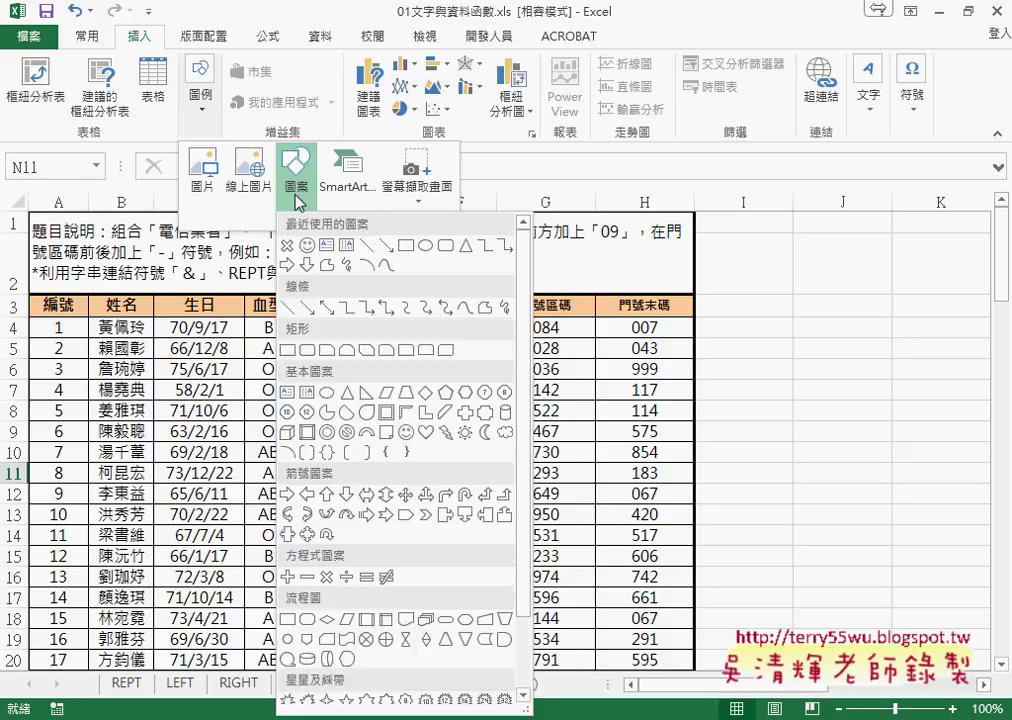